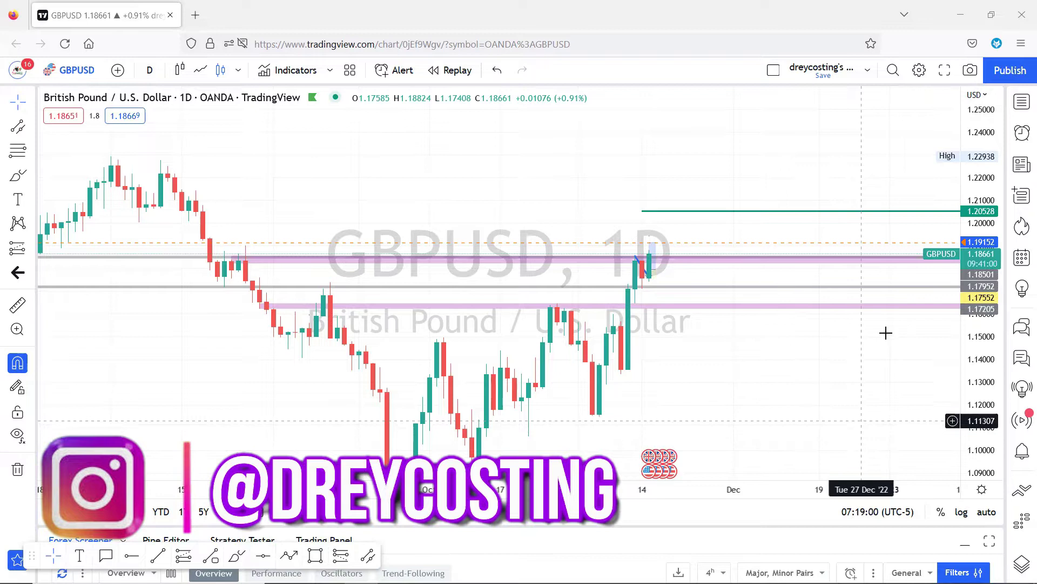
# Step: Examine the GBPUSD daily chart's price action from July to November around the marked support and resistance zones
pyautogui.scroll(-2, 878, 346)
pyautogui.moveTo(818, 394); pyautogui.dragTo(778, 319)
pyautogui.moveTo(966, 210); pyautogui.dragTo(967, 276)
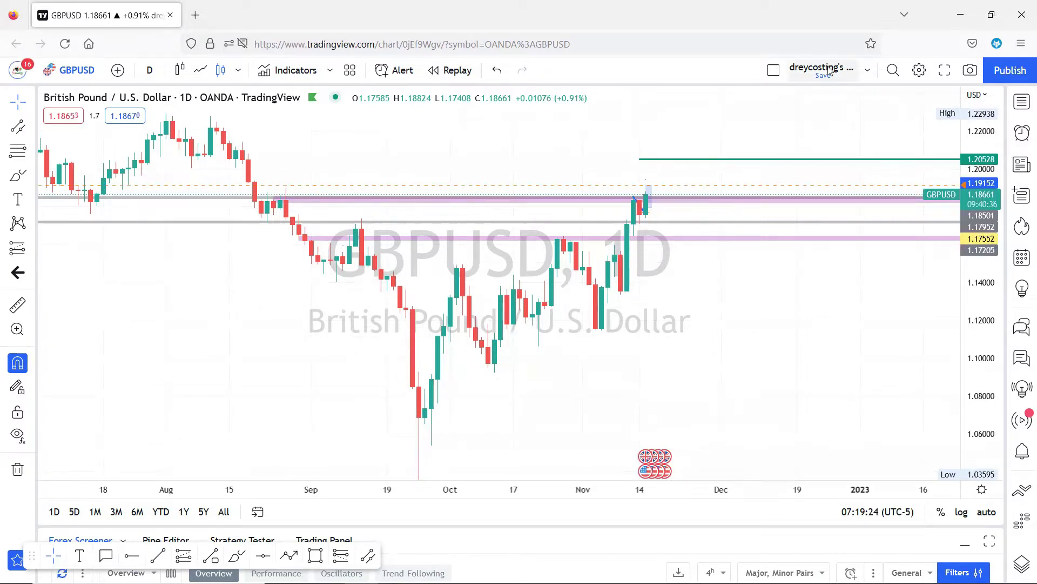
pyautogui.scroll(-2, 759, 296)
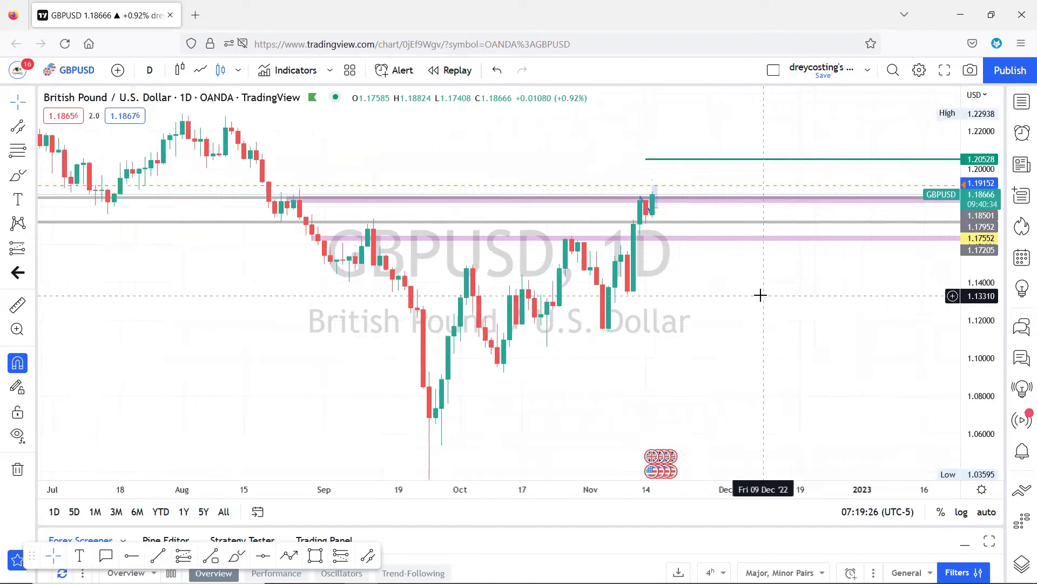
pyautogui.scroll(-1, 760, 294)
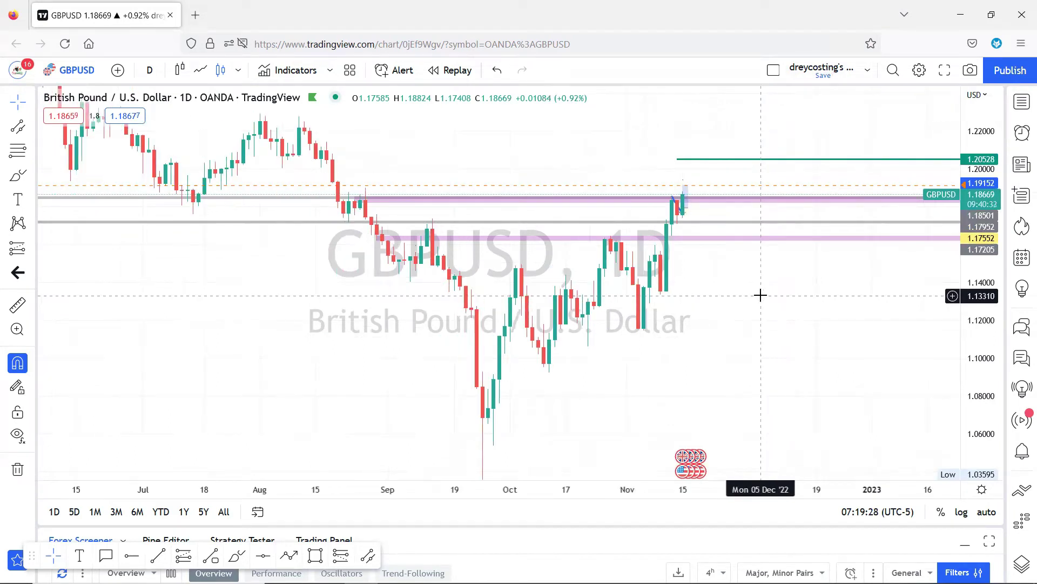
pyautogui.scroll(-1, 760, 294)
pyautogui.scroll(2, 760, 294)
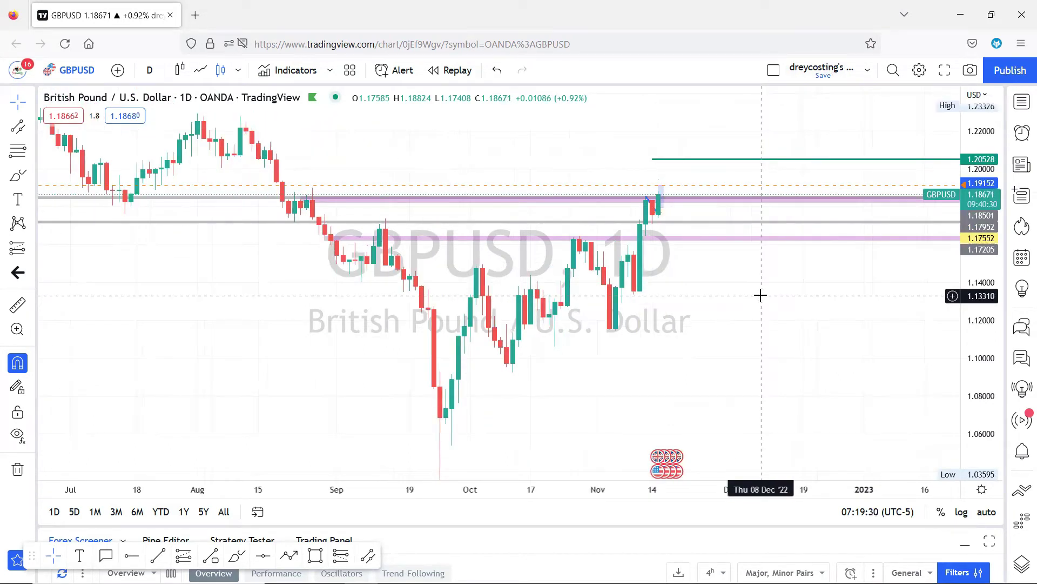
pyautogui.scroll(-1, 760, 294)
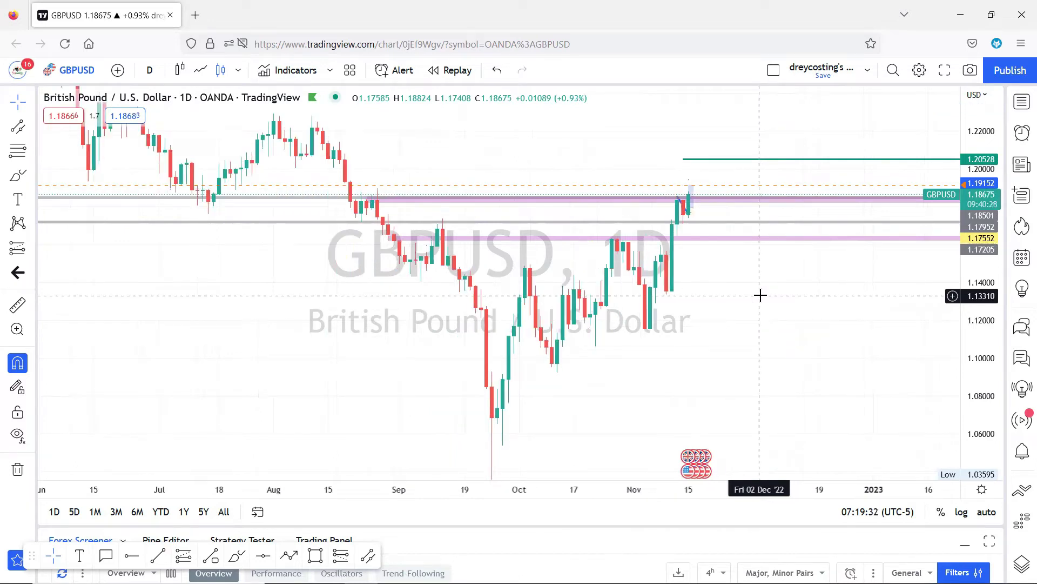
pyautogui.scroll(1, 760, 294)
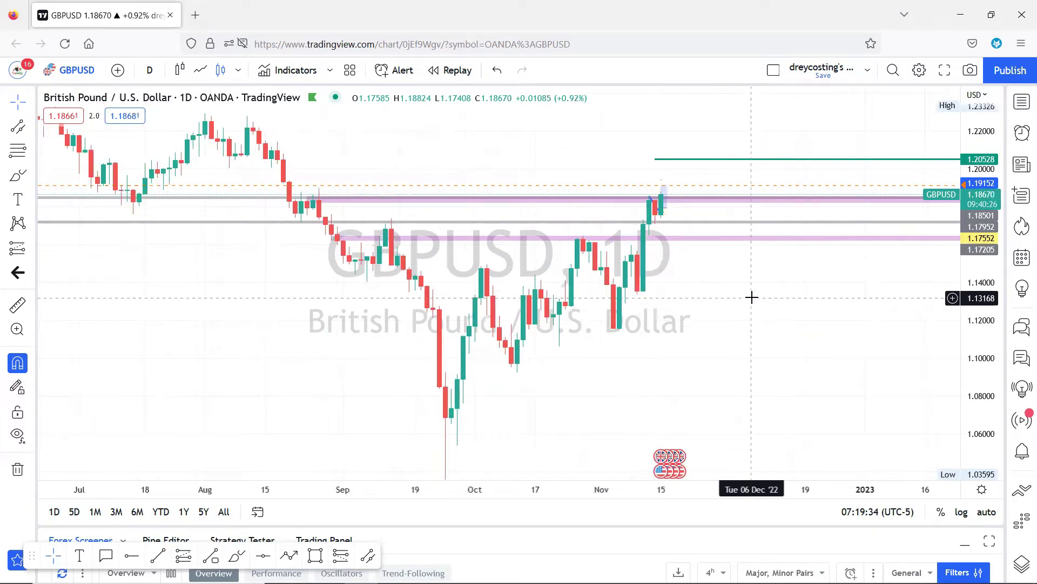
# Step: Draw a rising parallel channel from 30 Sep to 7 Dec 2022, its lower line running from about 1.07382 to 1.18811
pyautogui.scroll(1, 604, 361)
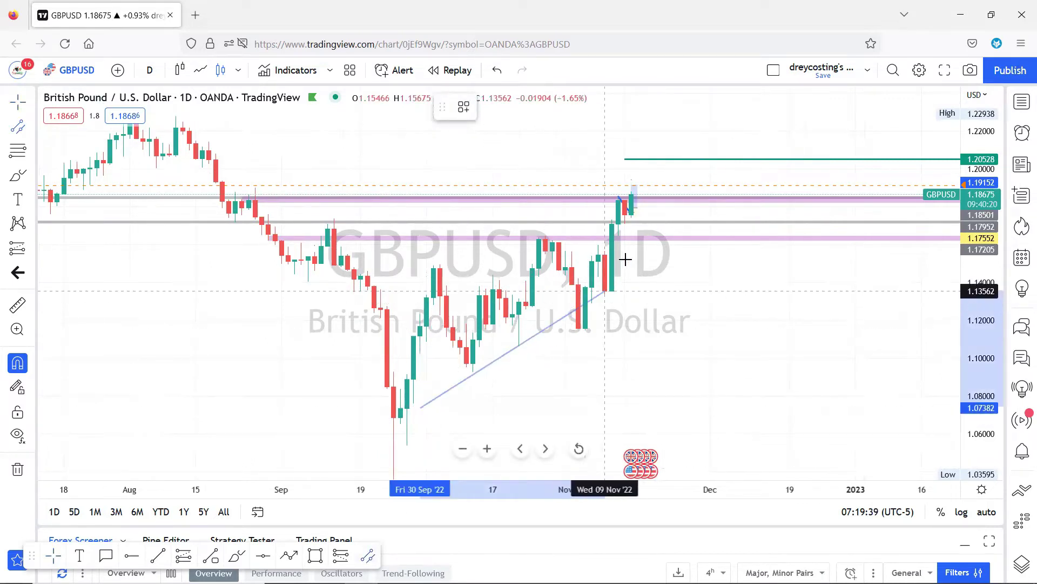
pyautogui.moveTo(675, 215); pyautogui.dragTo(737, 191)
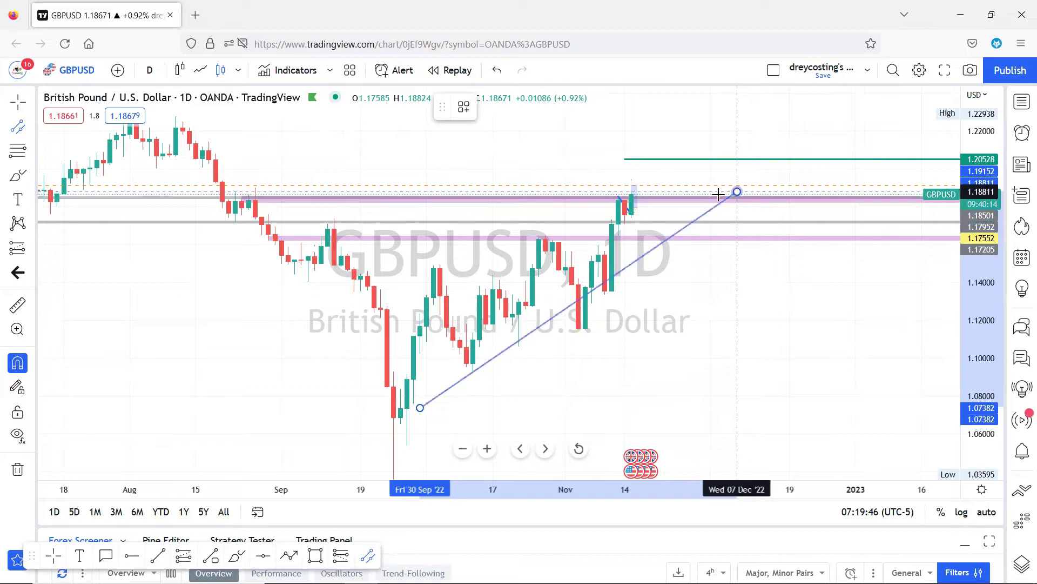
pyautogui.click(671, 161)
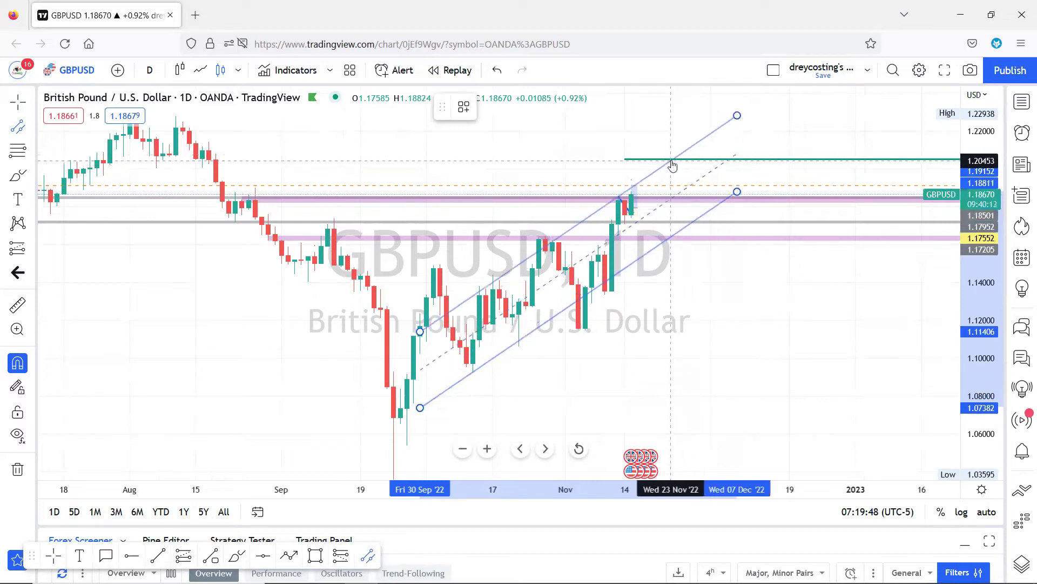
pyautogui.scroll(2, 720, 339)
pyautogui.moveTo(720, 340); pyautogui.dragTo(757, 376)
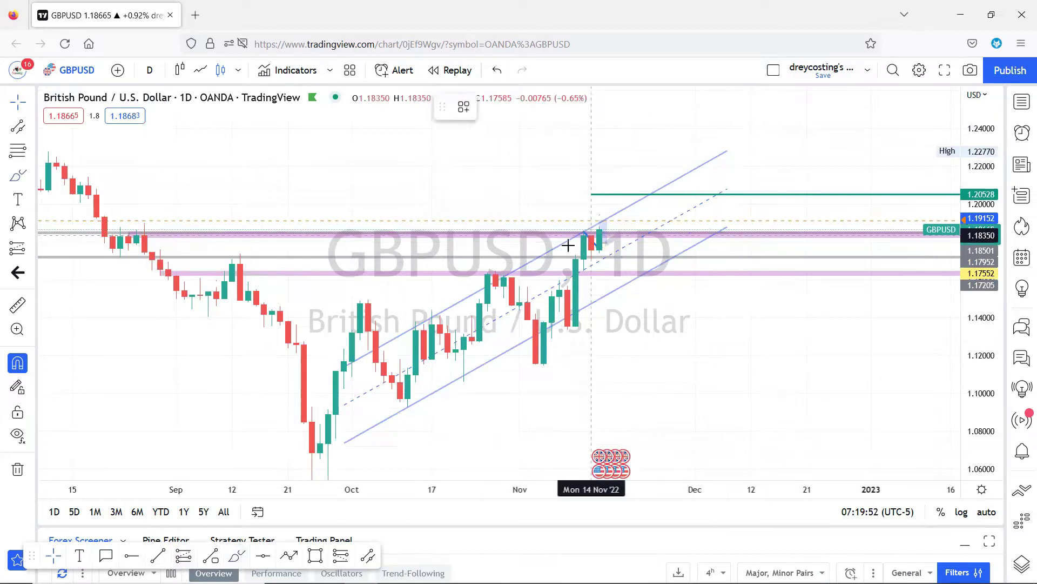
# Step: Sketch brush paths showing price bouncing from the latest candles up toward the green 1.20528 line, undoing each stroke
pyautogui.moveTo(590, 223)
pyautogui.mouseDown()
pyautogui.moveTo(593, 265)
pyautogui.moveTo(616, 206)
pyautogui.mouseUp()
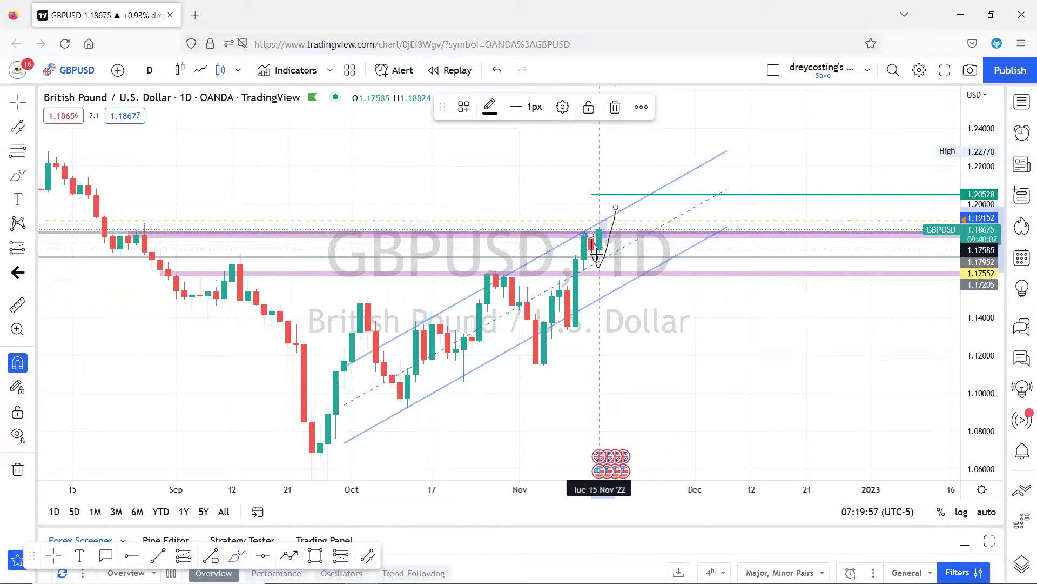
pyautogui.hotkey('ctrl', 'z')
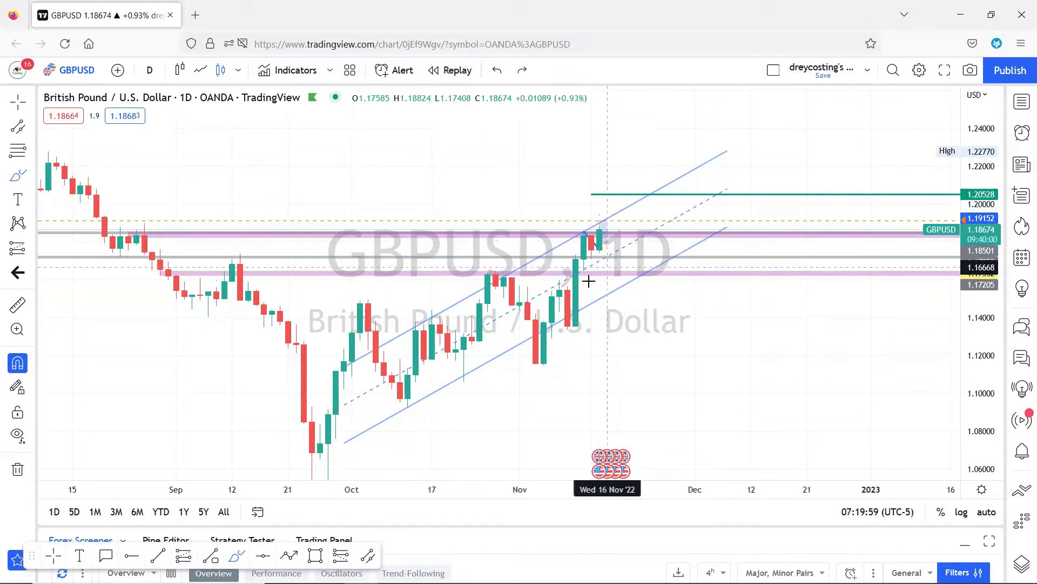
pyautogui.moveTo(616, 254)
pyautogui.mouseDown()
pyautogui.moveTo(622, 209)
pyautogui.moveTo(645, 189)
pyautogui.mouseUp()
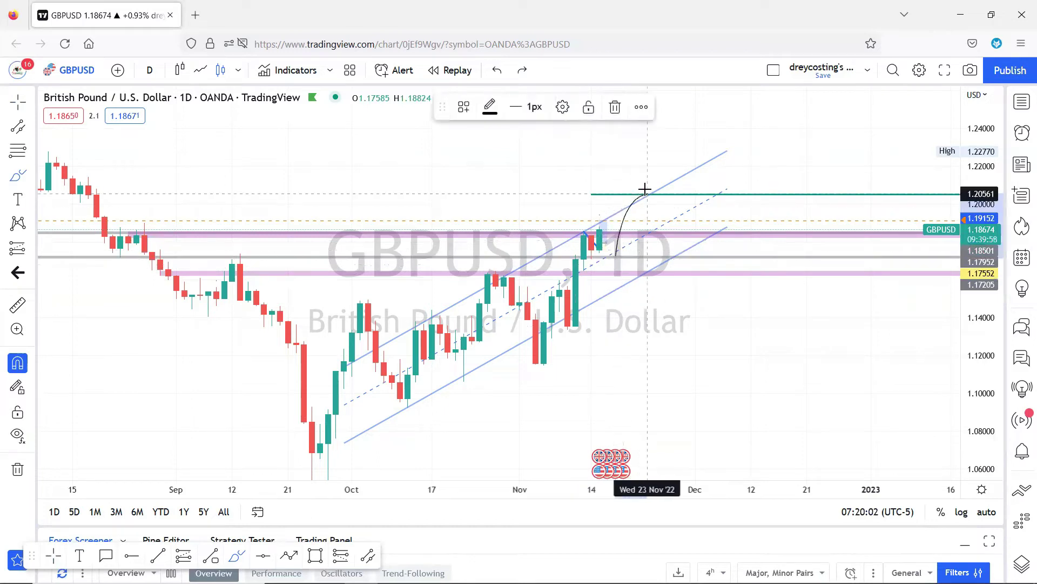
pyautogui.hotkey('ctrl', 'z')
# Step: Brush a line from the August lows across to the green 1.20528 level and undo it
pyautogui.scroll(-3, 539, 204)
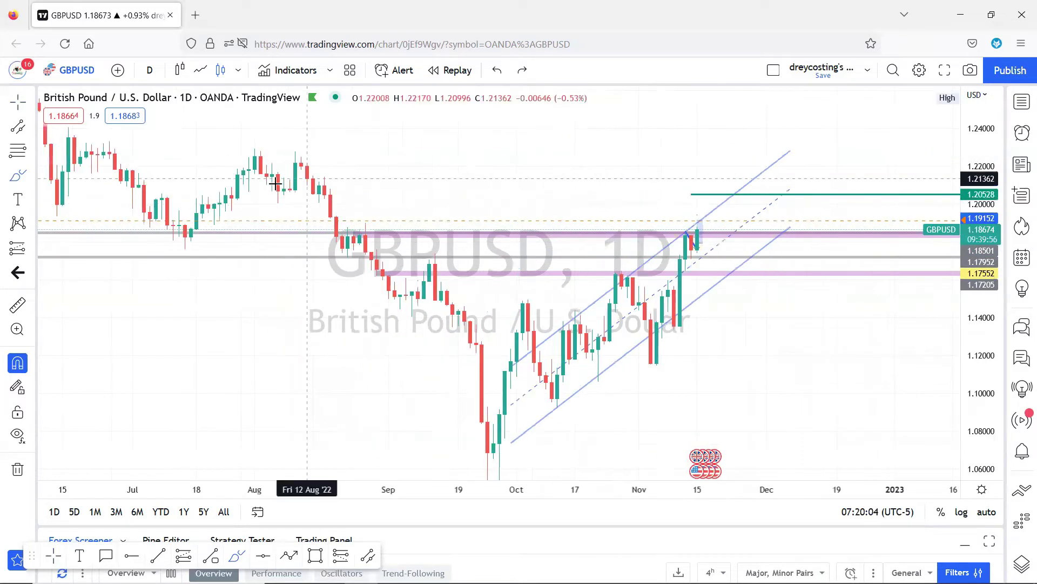
pyautogui.moveTo(254, 193)
pyautogui.mouseDown()
pyautogui.moveTo(427, 206)
pyautogui.moveTo(607, 180)
pyautogui.moveTo(734, 196)
pyautogui.mouseUp()
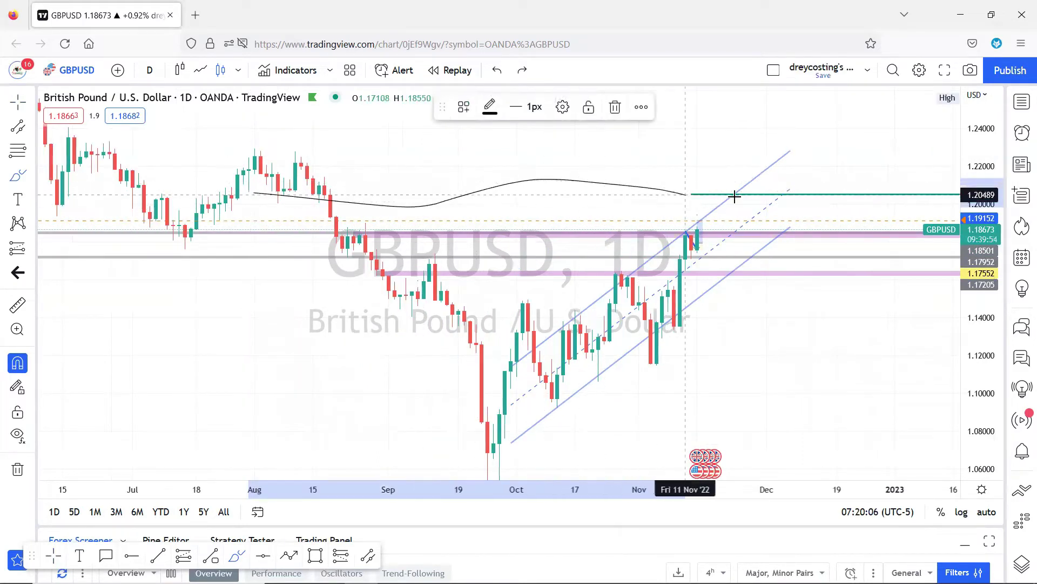
pyautogui.hotkey('ctrl', 'z')
pyautogui.scroll(3, 701, 215)
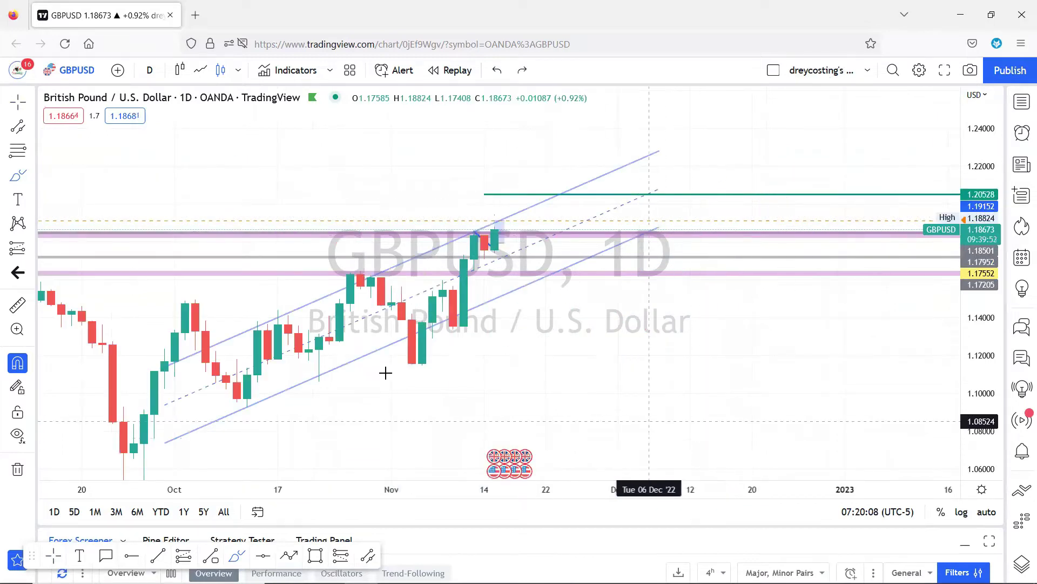
# Step: Remove the rising parallel channel from the daily chart
pyautogui.scroll(-3, 385, 372)
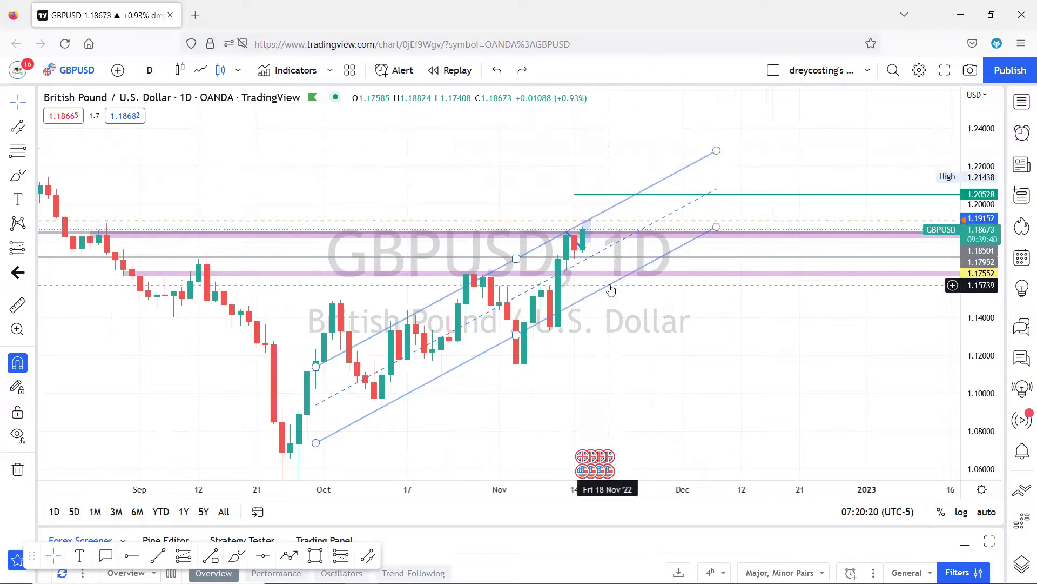
pyautogui.rightClick(586, 304)
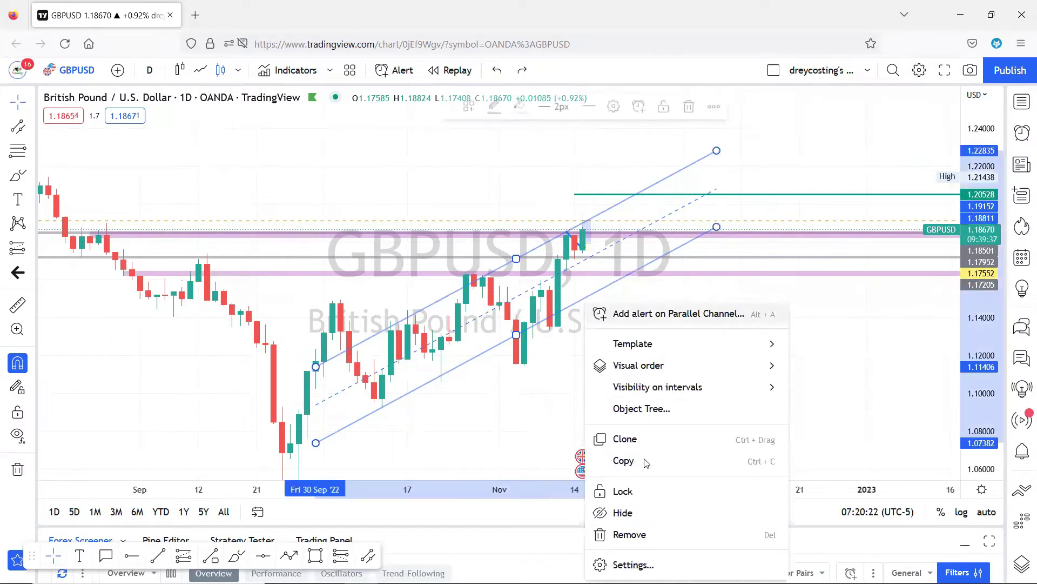
pyautogui.click(627, 534)
# Step: Switch the chart to the 4-hour interval (240) and frame the descending trendline and the long position
pyautogui.write('240')
pyautogui.press('Return')
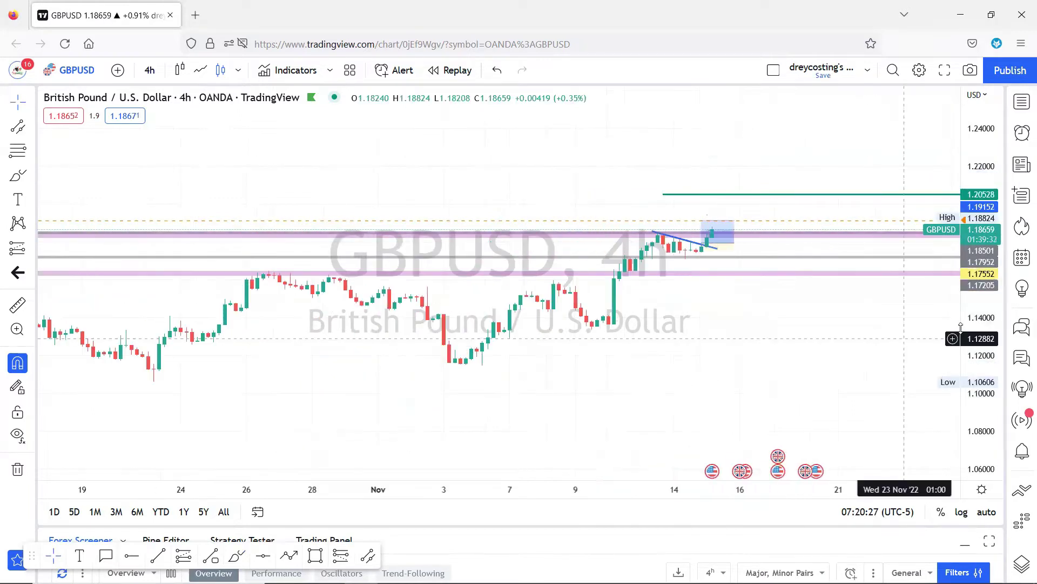
pyautogui.moveTo(986, 430); pyautogui.dragTo(940, 216)
pyautogui.scroll(2, 690, 286)
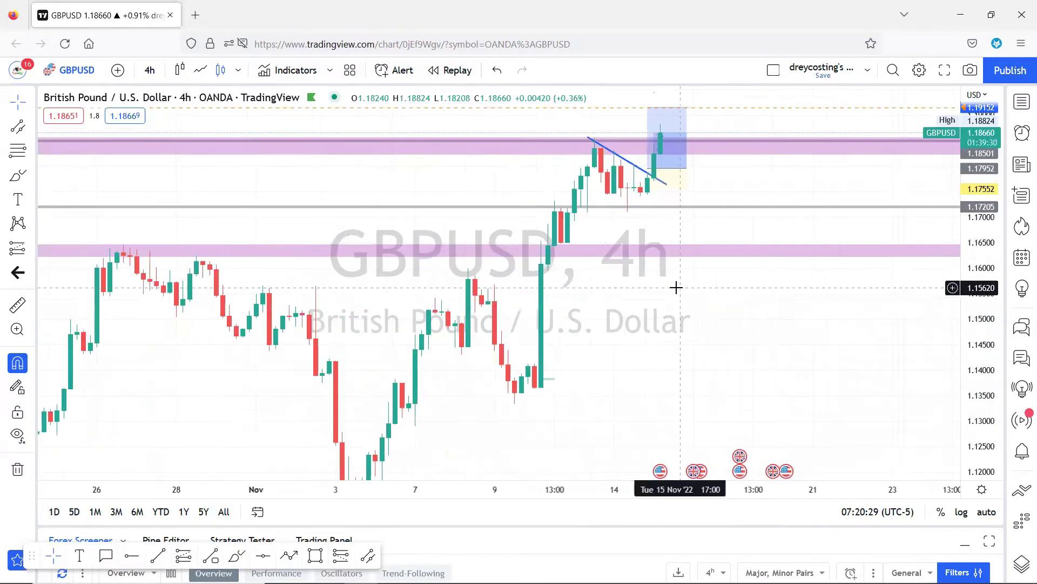
pyautogui.moveTo(595, 408); pyautogui.dragTo(497, 459)
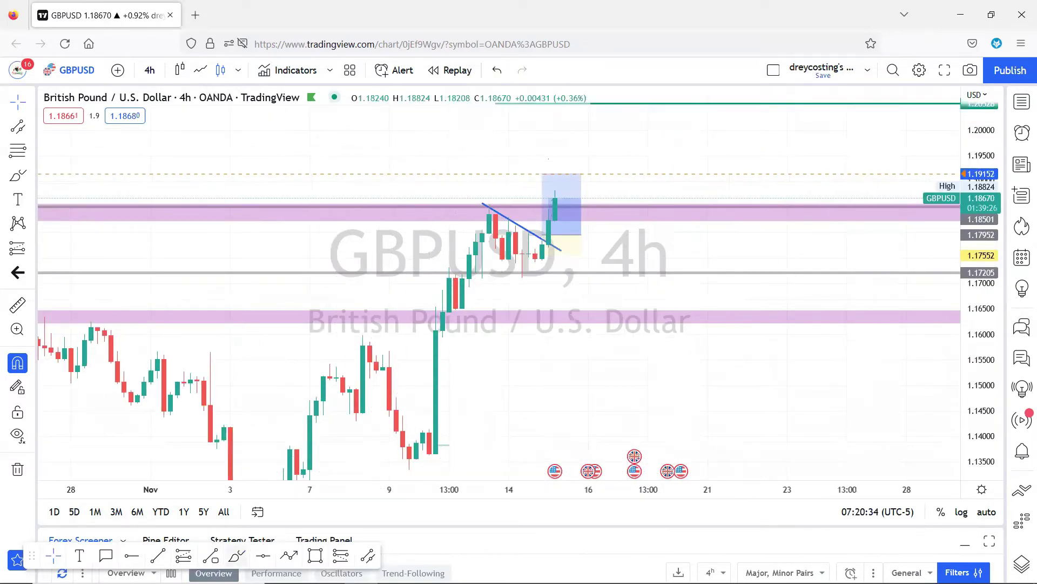
# Step: Sketch brush strokes around the descending trendline and the long position to illustrate the breakout, undoing the strokes
pyautogui.click(237, 556)
pyautogui.moveTo(567, 263)
pyautogui.mouseDown()
pyautogui.moveTo(445, 262)
pyautogui.moveTo(529, 267)
pyautogui.mouseUp()
pyautogui.hotkey('ctrl', 'z')
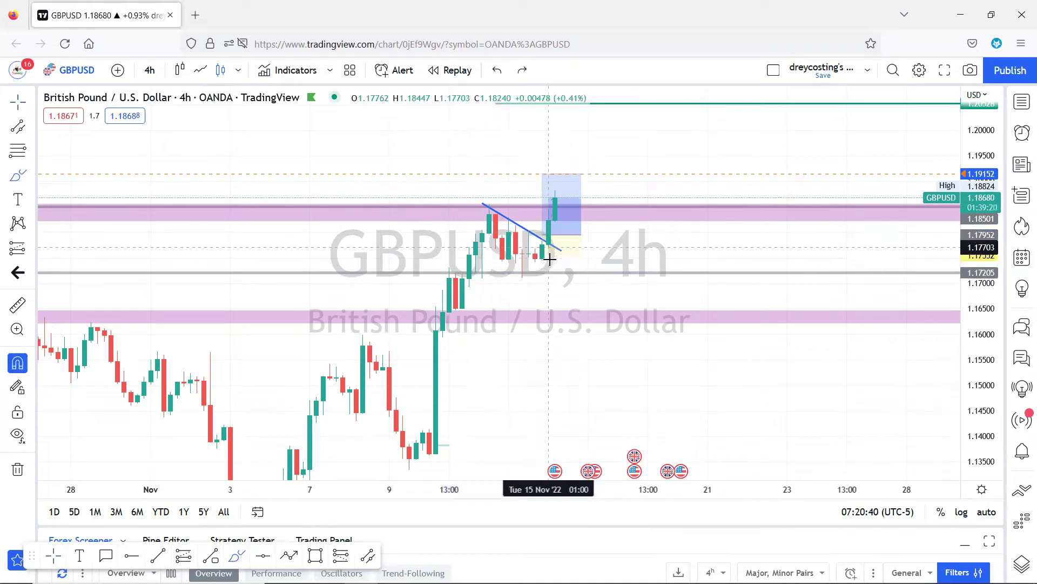
pyautogui.moveTo(481, 220)
pyautogui.mouseDown()
pyautogui.moveTo(569, 271)
pyautogui.moveTo(589, 268)
pyautogui.moveTo(561, 152)
pyautogui.mouseUp()
pyautogui.hotkey('ctrl', 'z')
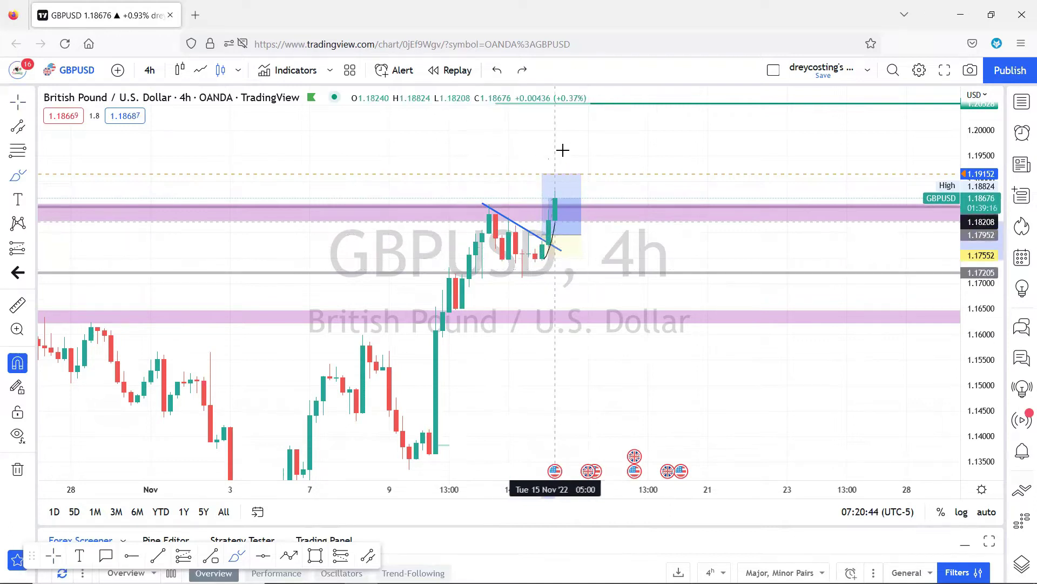
pyautogui.hotkey('ctrl', 'z')
pyautogui.moveTo(555, 224); pyautogui.dragTo(535, 226)
pyautogui.hotkey('ctrl', 'z')
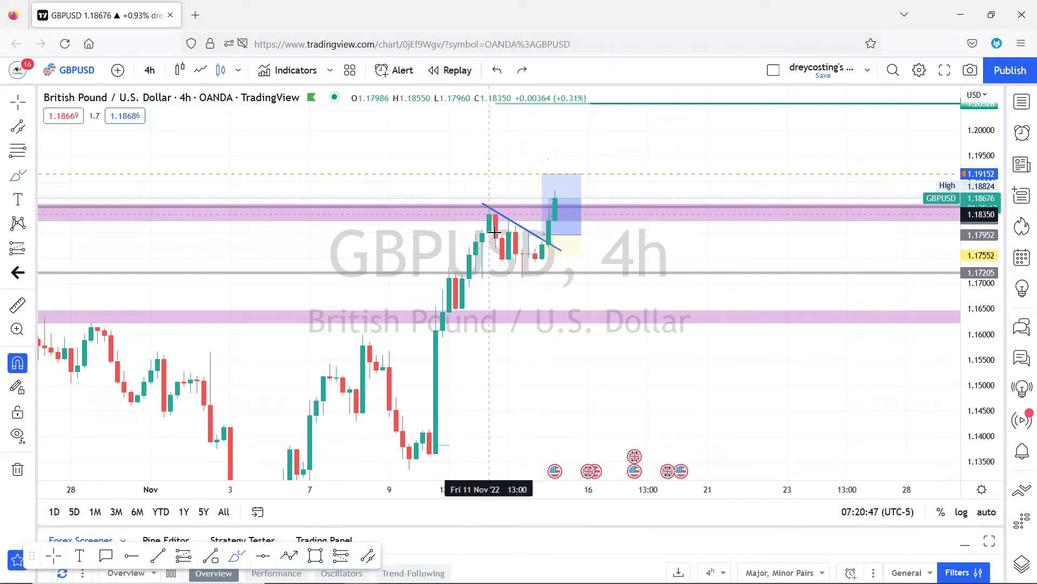
pyautogui.moveTo(458, 215)
pyautogui.mouseDown()
pyautogui.moveTo(551, 240)
pyautogui.moveTo(539, 275)
pyautogui.moveTo(421, 236)
pyautogui.moveTo(436, 213)
pyautogui.mouseUp()
pyautogui.moveTo(553, 251); pyautogui.dragTo(595, 171)
pyautogui.hotkey('ctrl', 'z')
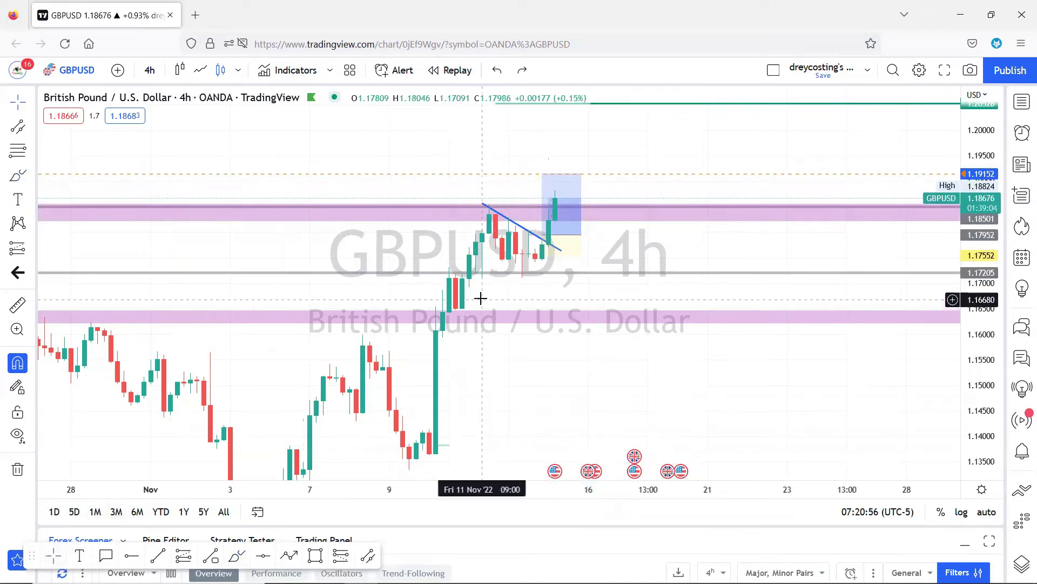
# Step: Examine the 4-hour chart's earlier price history around the 1.17205 level and the purple zones
pyautogui.scroll(-4, 481, 298)
pyautogui.scroll(2, 549, 276)
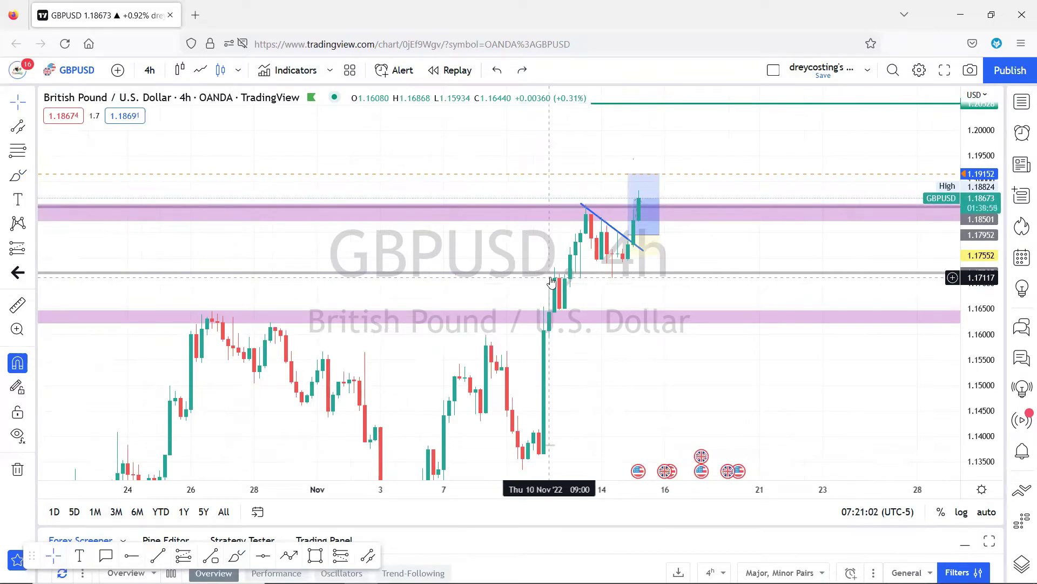
pyautogui.write('2')
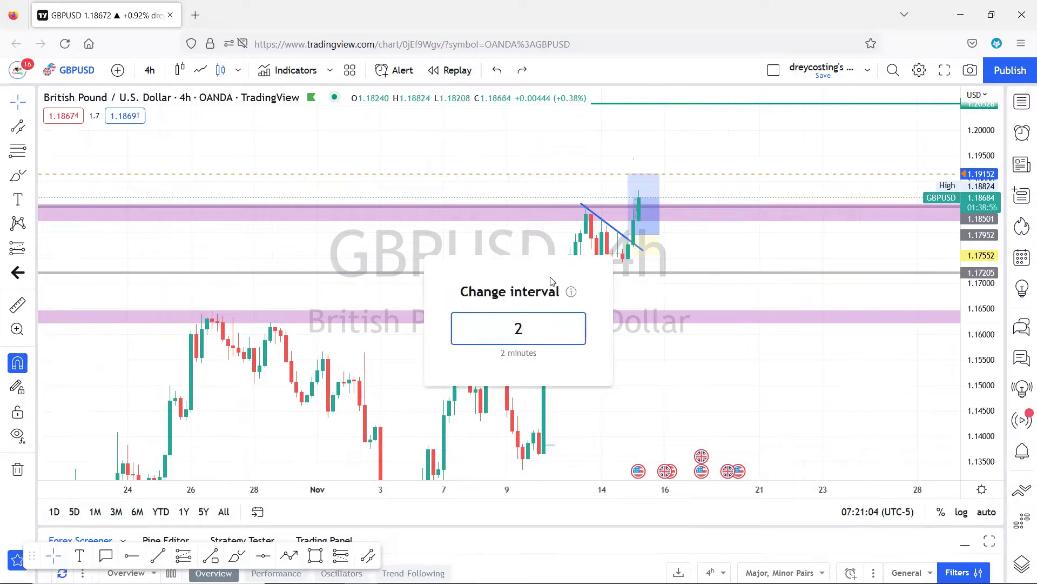
pyautogui.press('Escape')
pyautogui.scroll(-10, 589, 276)
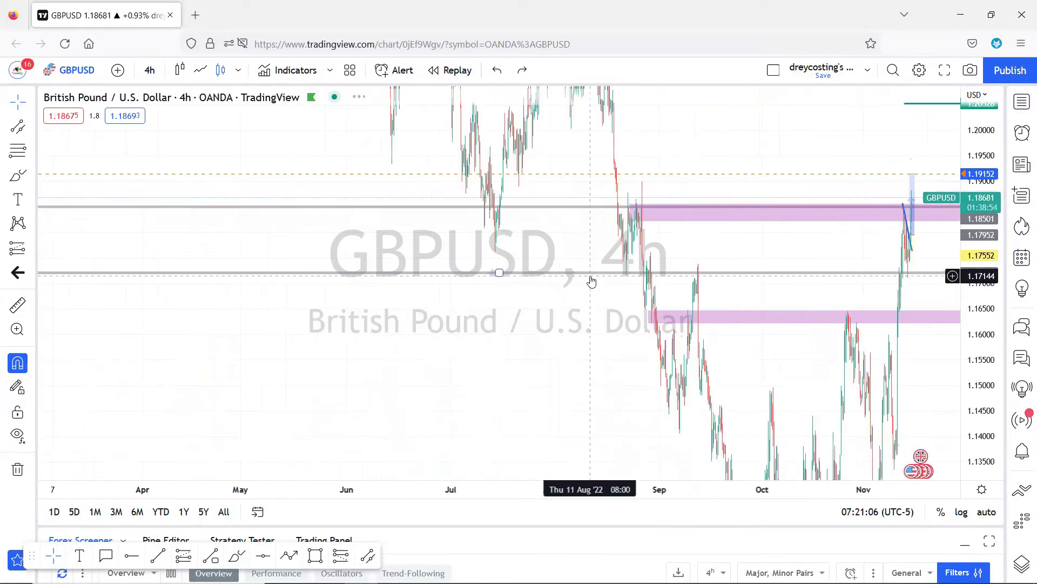
pyautogui.scroll(10, 529, 271)
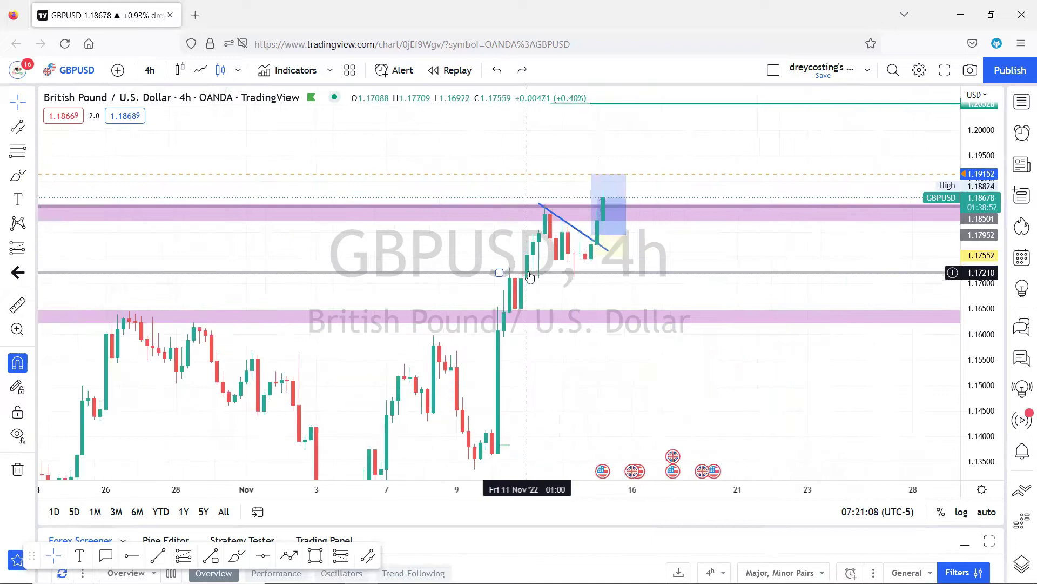
pyautogui.click(578, 329)
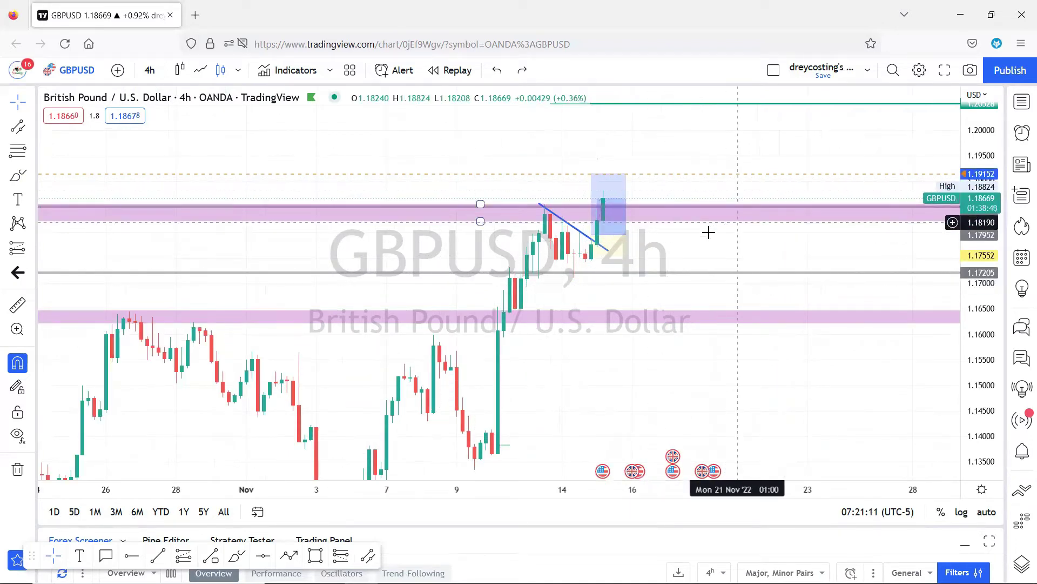
# Step: Switch the chart to the 1-hour interval (60) and frame the trendline breakout and the whole long position
pyautogui.write('60')
pyautogui.press('Return')
pyautogui.scroll(-5, 901, 275)
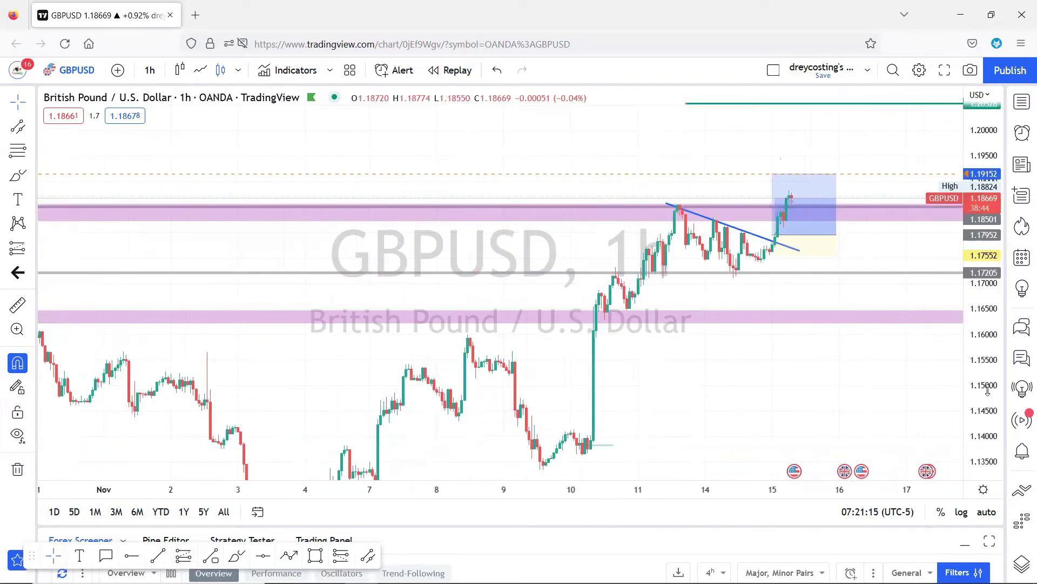
pyautogui.moveTo(988, 390); pyautogui.dragTo(953, 195)
pyautogui.scroll(4, 810, 241)
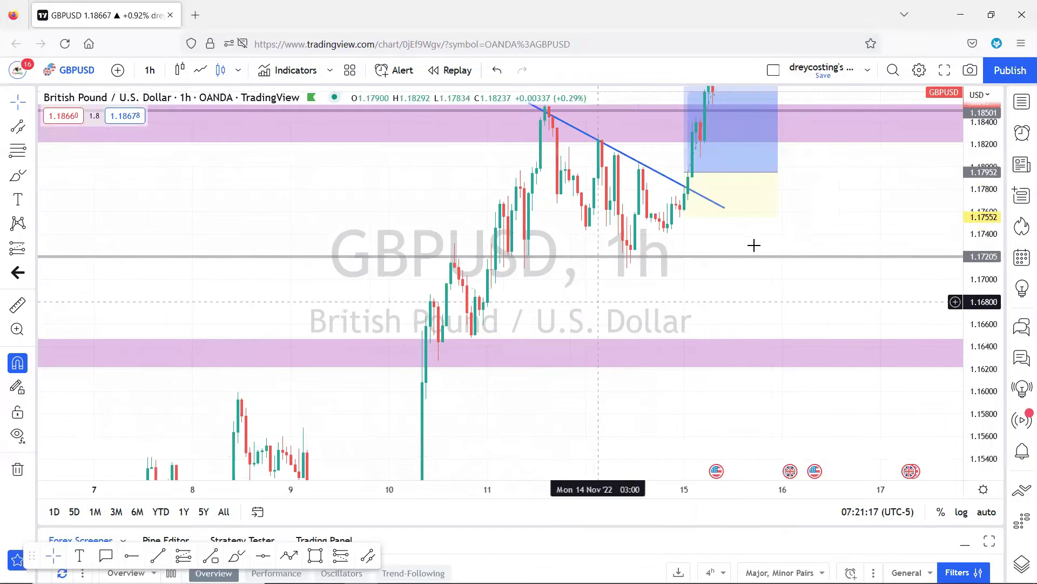
pyautogui.moveTo(831, 181); pyautogui.dragTo(688, 386)
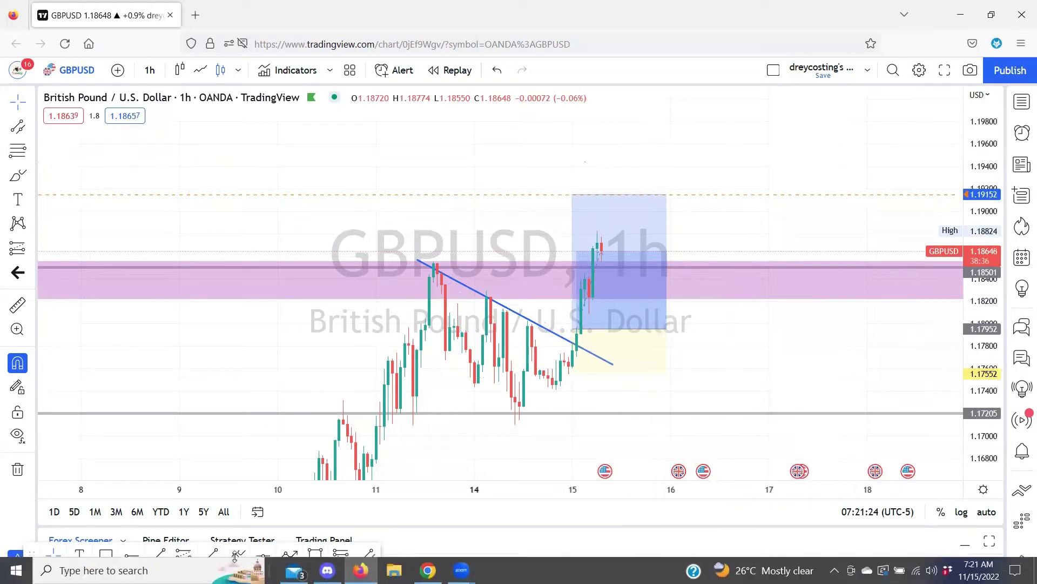
# Step: Measure the price move from the long position's entry level up to the recent high and clear the measurement
pyautogui.keyDown('shift'); pyautogui.click(716, 328); pyautogui.keyUp('shift')
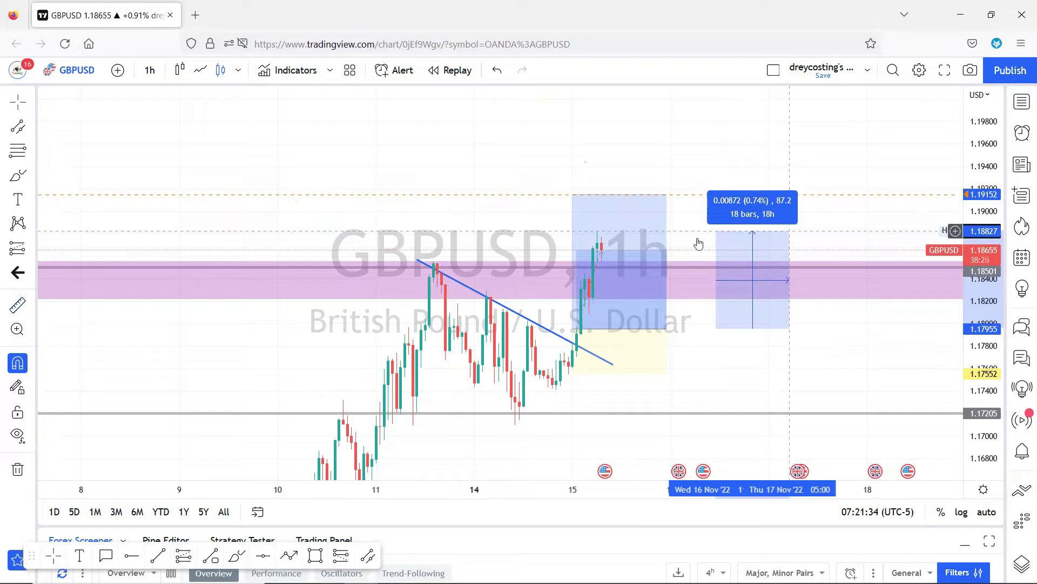
pyautogui.click(405, 225)
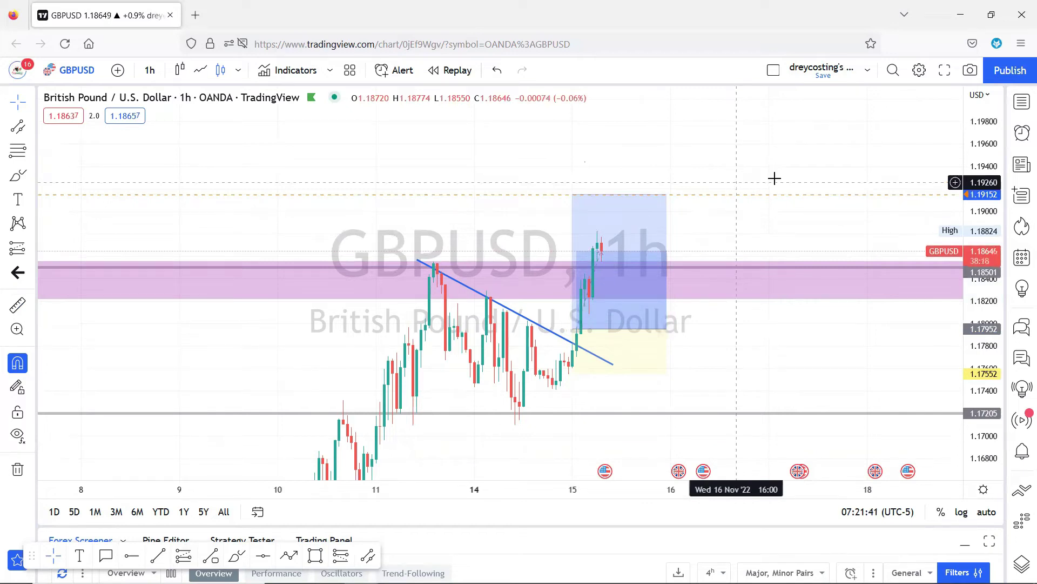
# Step: Switch the chart to CHFJPY from the Green list and frame its rising trendline, purple zones and short position
pyautogui.click(1021, 103)
pyautogui.press('Down')
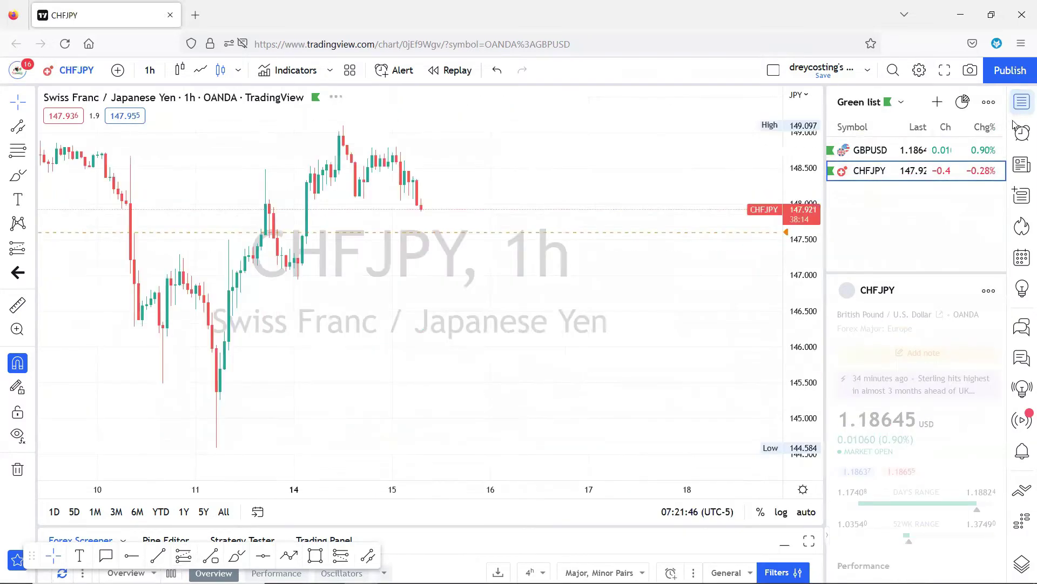
pyautogui.click(1021, 103)
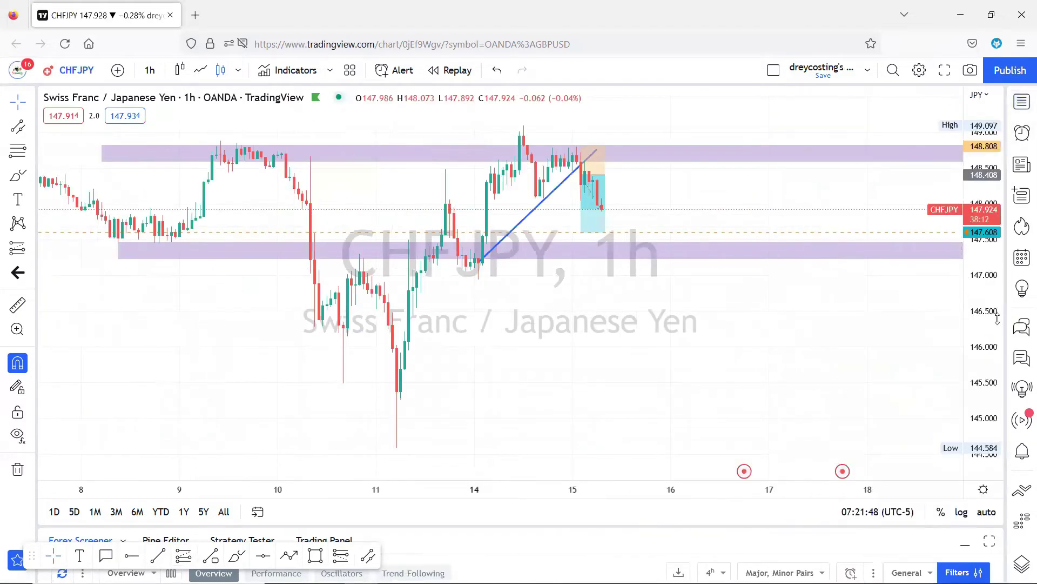
pyautogui.scroll(3, 602, 313)
pyautogui.moveTo(598, 324); pyautogui.dragTo(670, 422)
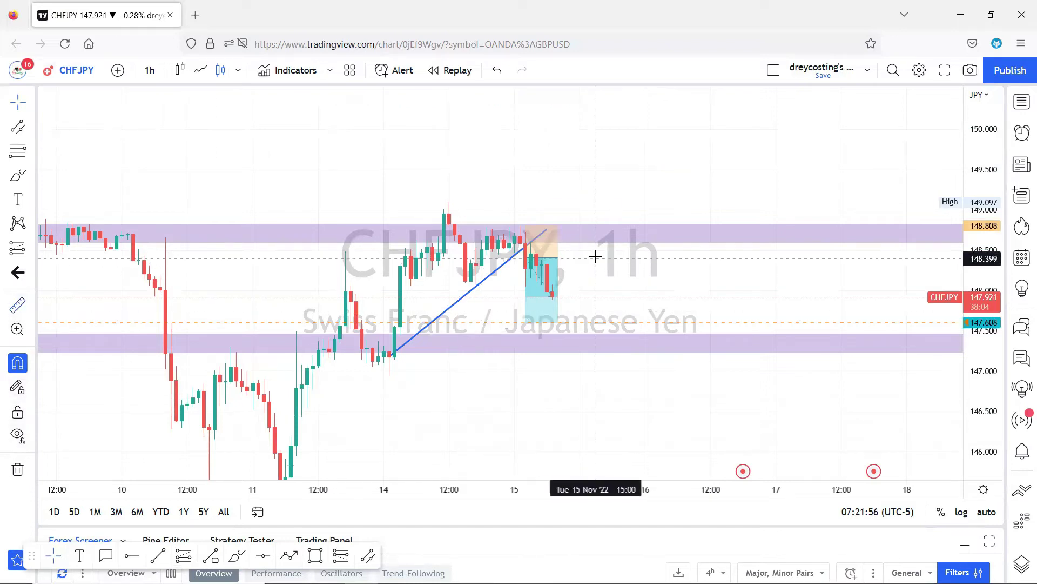
# Step: Measure the price move from the short position's entry level down to the current price and clear the measurement
pyautogui.keyDown('shift'); pyautogui.click(595, 256); pyautogui.keyUp('shift')
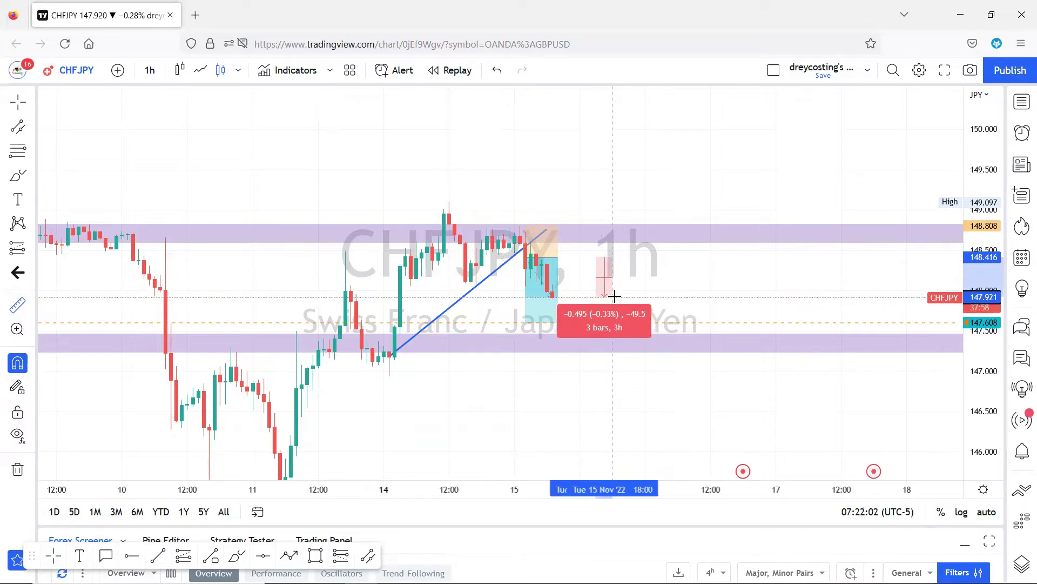
pyautogui.click(640, 233)
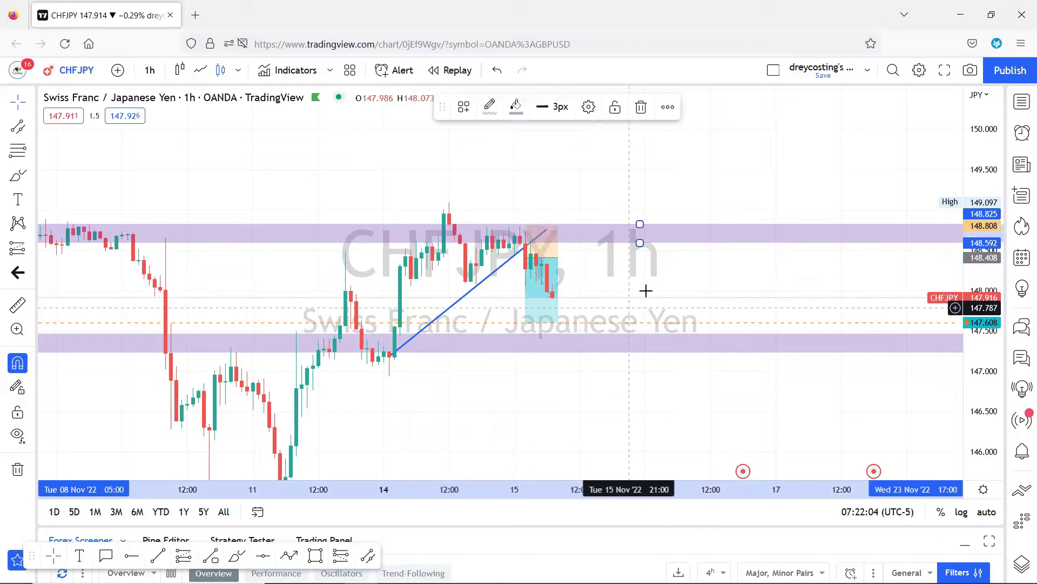
pyautogui.click(736, 170)
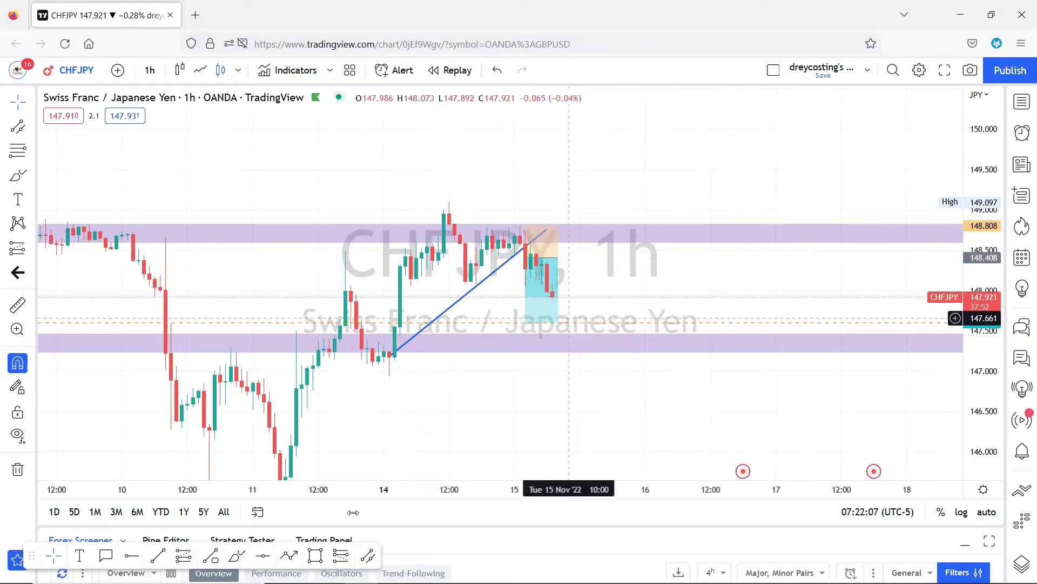
# Step: Switch the CHFJPY chart through the 4-hour to the daily interval and frame the candles from September onward with both purple zones
pyautogui.click(1021, 102)
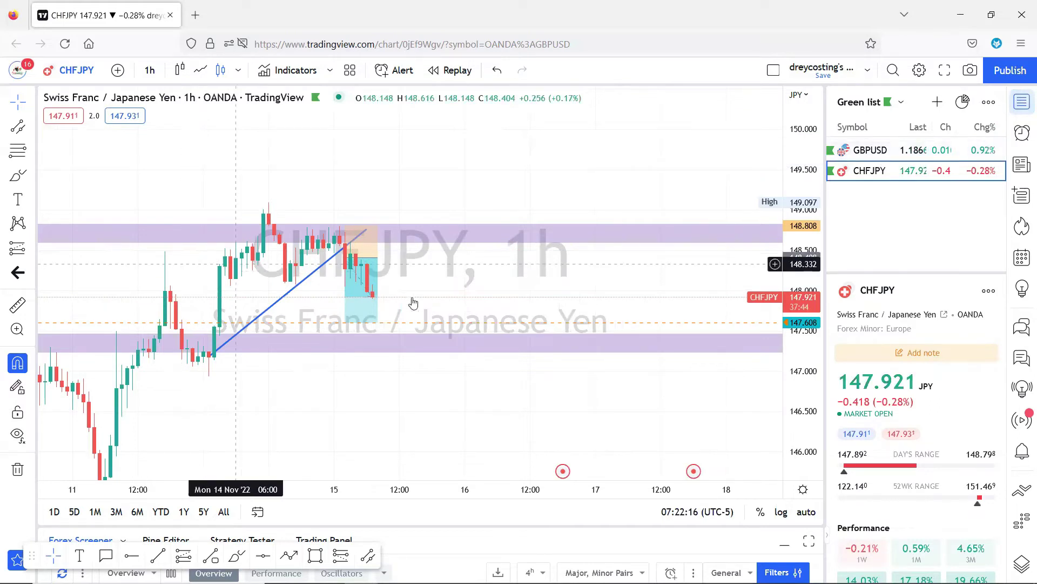
pyautogui.scroll(-3, 382, 336)
pyautogui.write('240')
pyautogui.press('Return')
pyautogui.write('1')
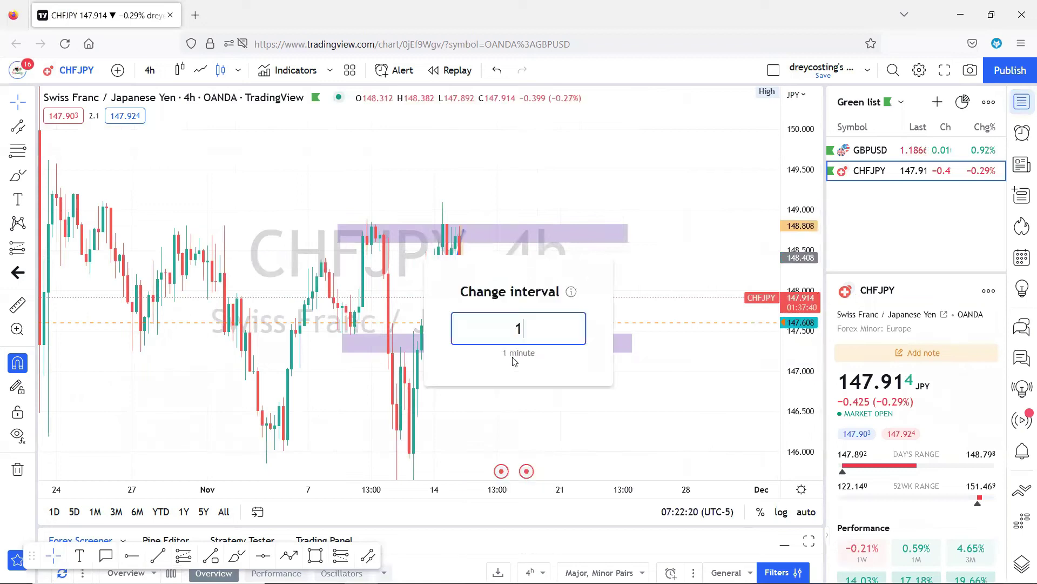
pyautogui.press('Return')
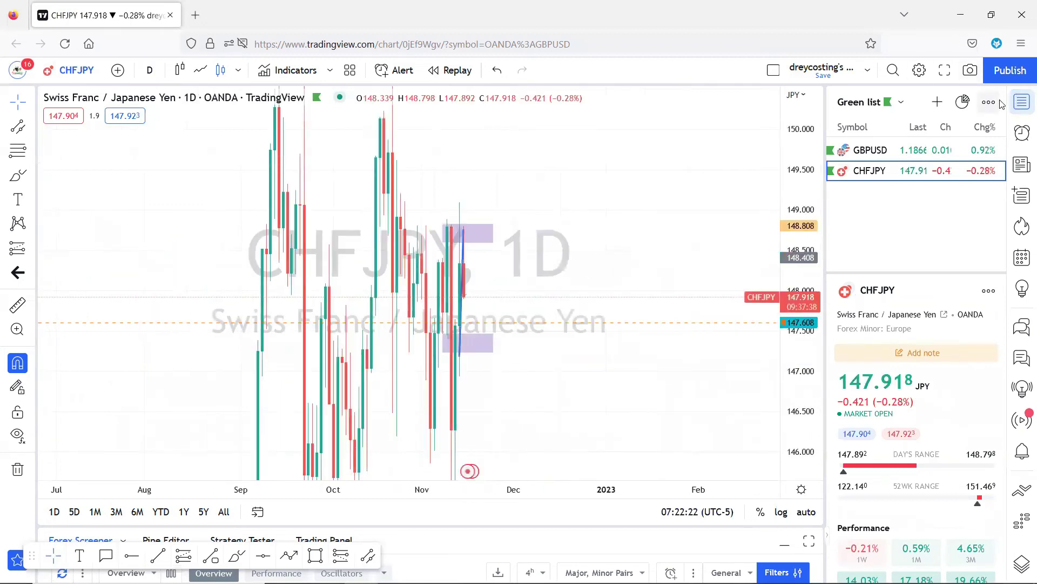
pyautogui.click(1022, 101)
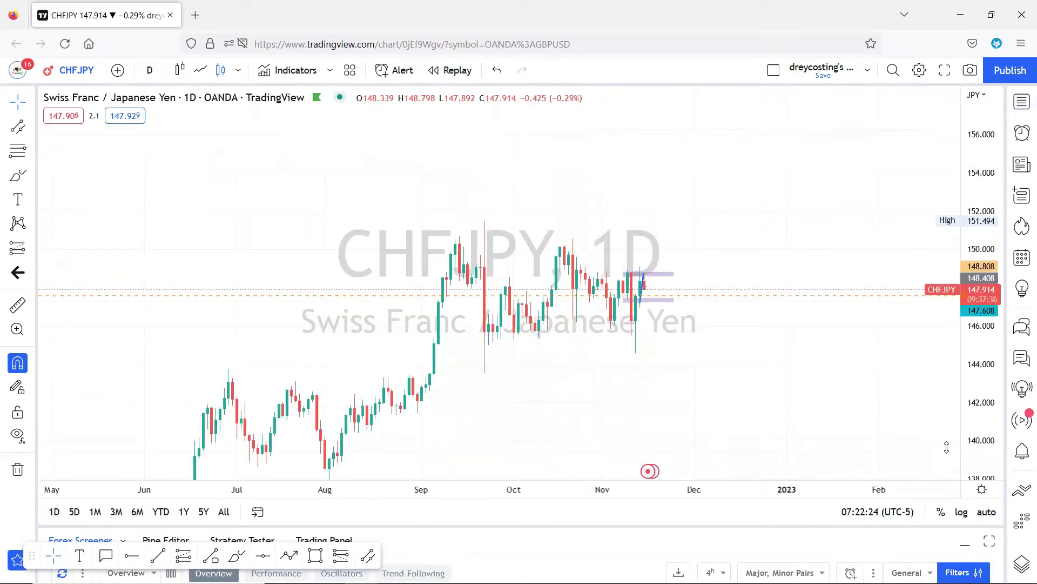
pyautogui.scroll(4, 697, 403)
pyautogui.moveTo(701, 398); pyautogui.dragTo(895, 381)
pyautogui.moveTo(981, 402); pyautogui.dragTo(979, 272)
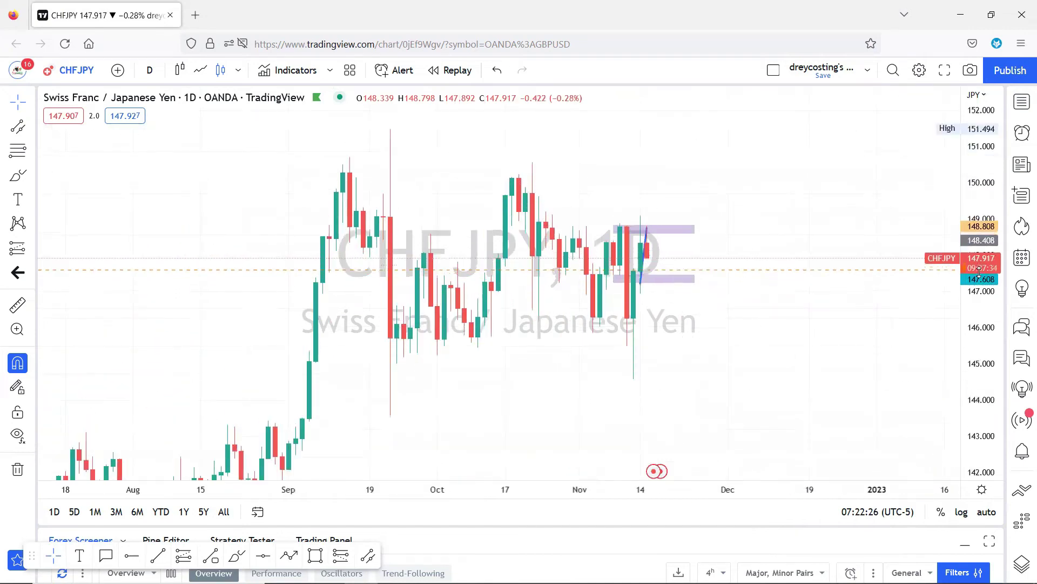
pyautogui.scroll(4, 666, 186)
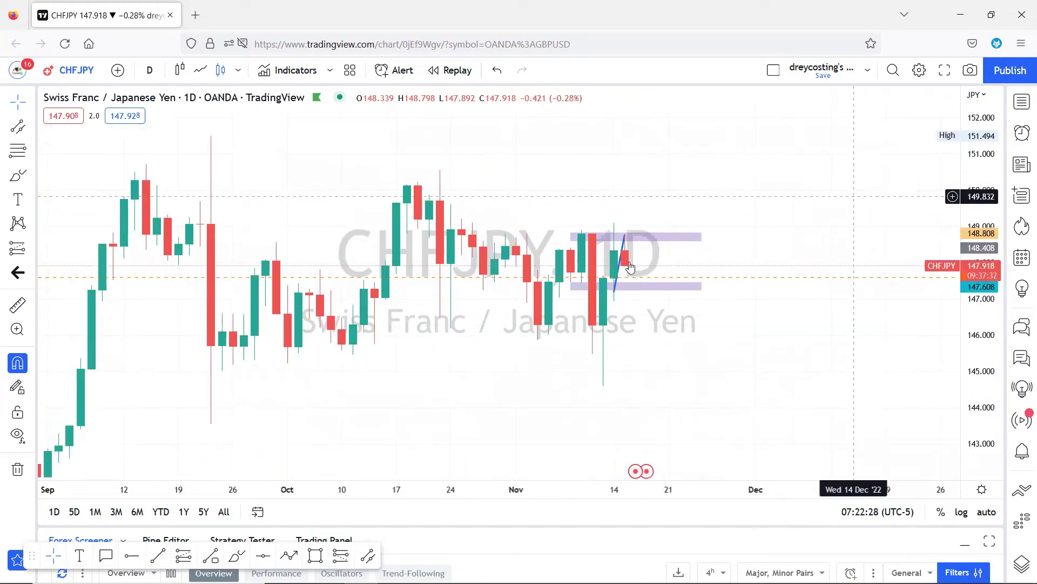
pyautogui.scroll(-3, 528, 328)
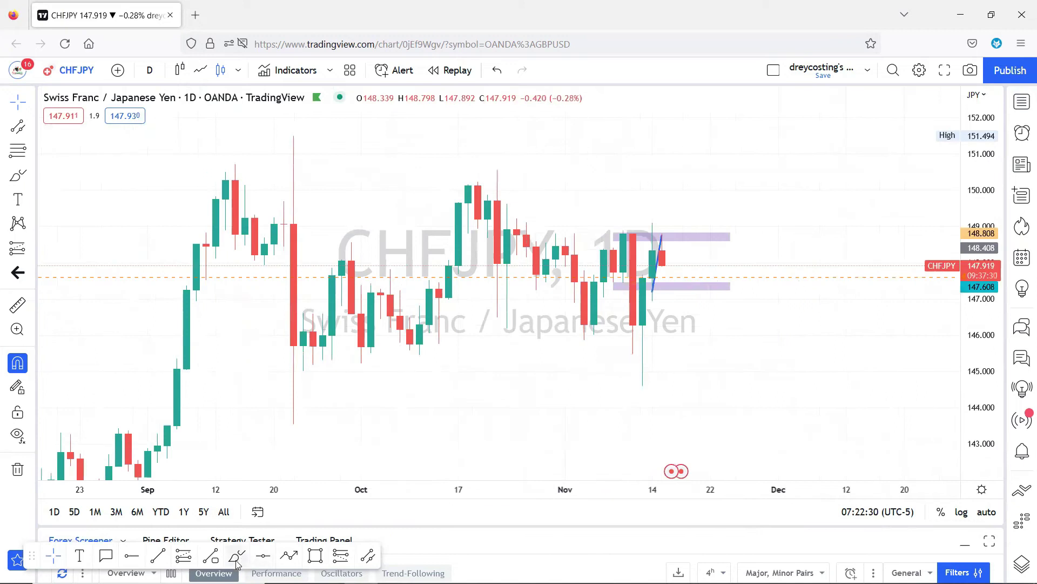
# Step: Sketch brush strokes along the upper purple zone and near the lower one on the daily chart, undoing the strokes
pyautogui.moveTo(556, 228)
pyautogui.mouseDown()
pyautogui.moveTo(458, 232)
pyautogui.moveTo(702, 231)
pyautogui.mouseUp()
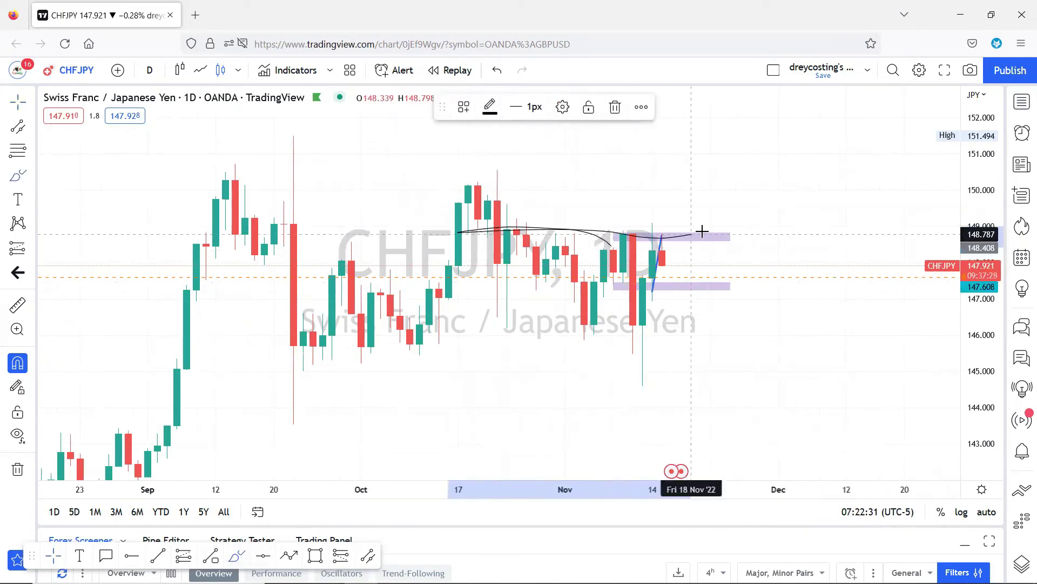
pyautogui.hotkey('ctrl', 'z')
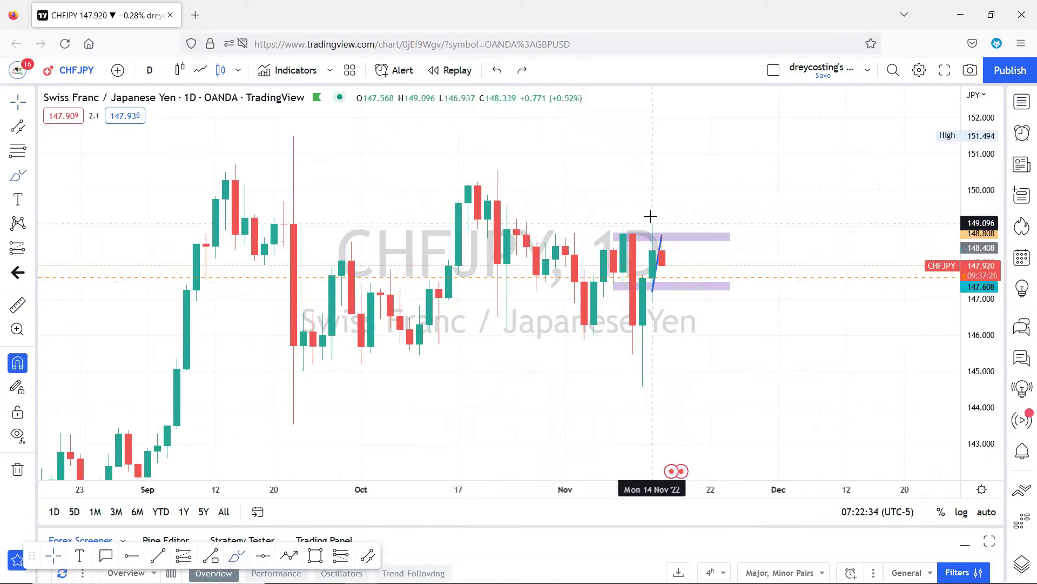
pyautogui.hotkey('ctrl', 'z')
pyautogui.scroll(1, 595, 227)
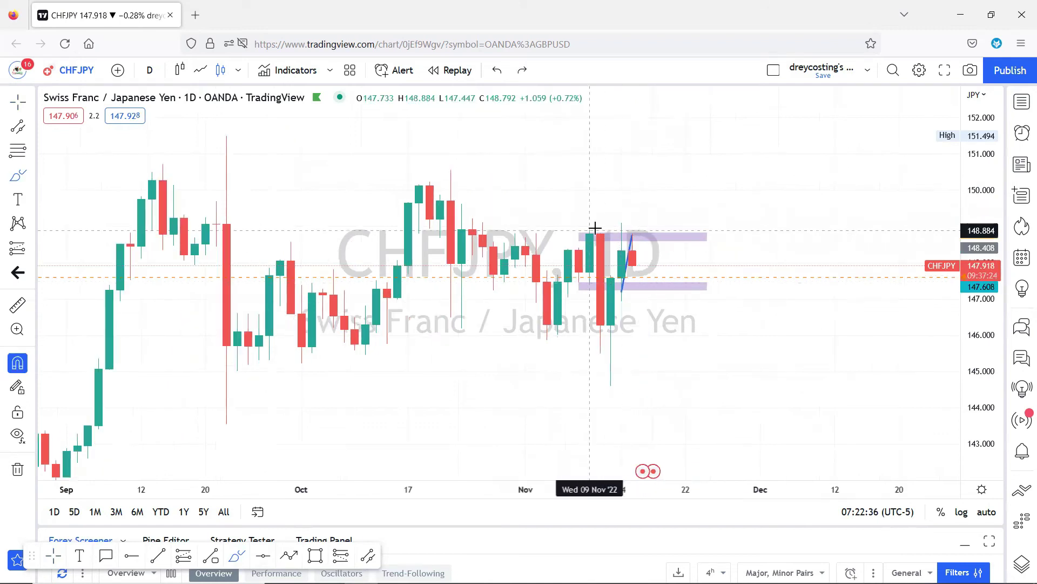
pyautogui.hotkey('ctrl', 'z')
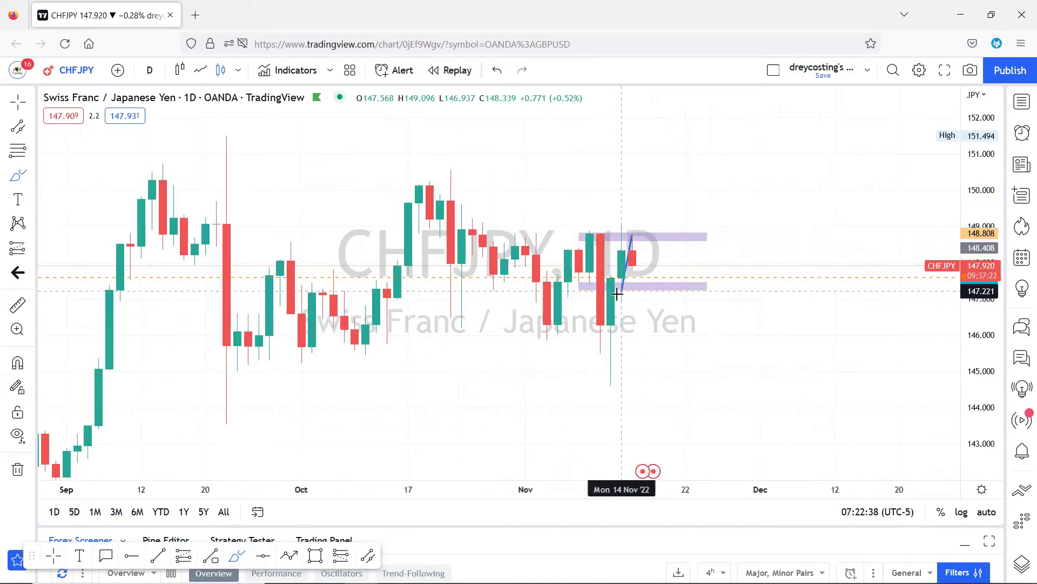
pyautogui.scroll(2, 584, 305)
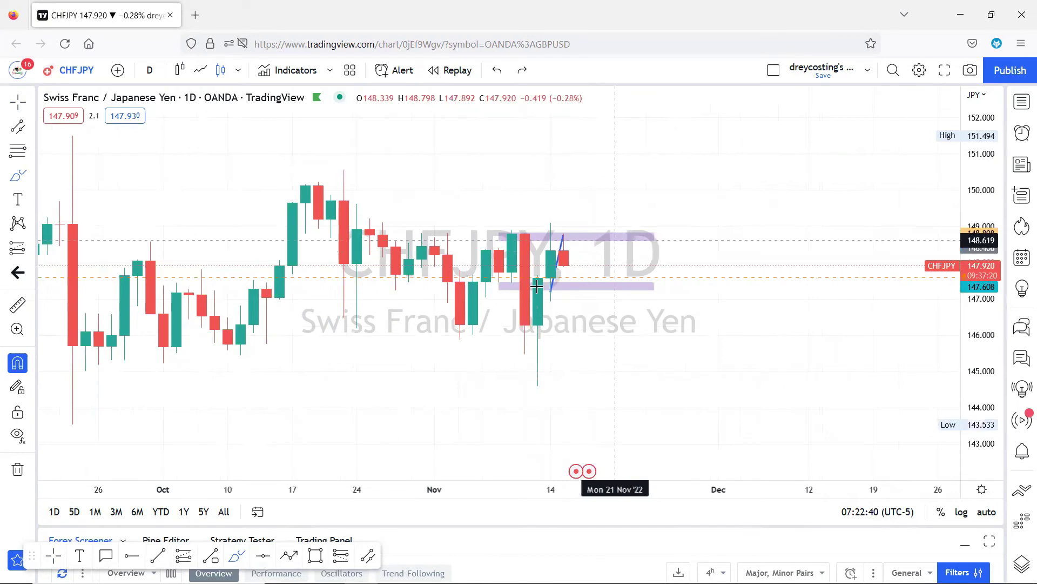
pyautogui.moveTo(596, 282); pyautogui.dragTo(595, 283)
pyautogui.hotkey('ctrl', 'z')
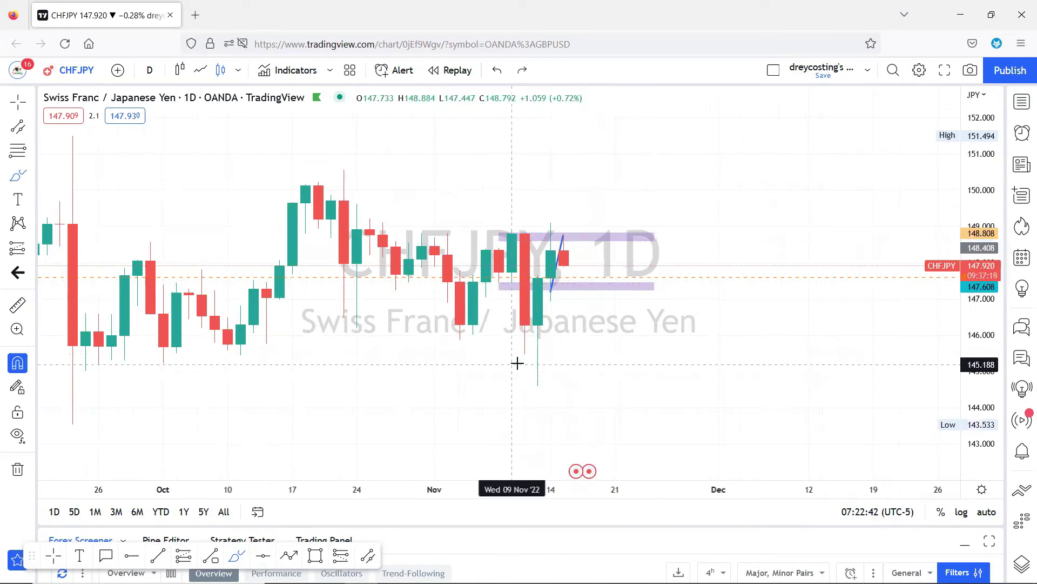
# Step: Switch the chart to the 4-hour interval (240) and sketch temporary brush strokes around the two purple zones, undoing them
pyautogui.write('240')
pyautogui.press('Return')
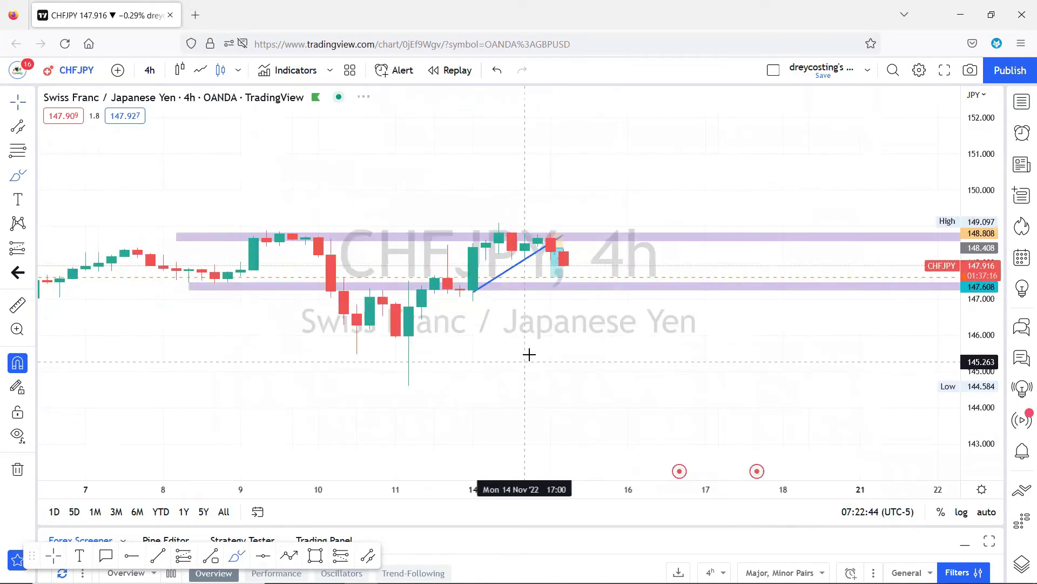
pyautogui.moveTo(599, 228)
pyautogui.mouseDown()
pyautogui.moveTo(505, 235)
pyautogui.moveTo(611, 230)
pyautogui.moveTo(489, 199)
pyautogui.mouseUp()
pyautogui.hotkey('ctrl', 'z')
pyautogui.moveTo(526, 282)
pyautogui.mouseDown()
pyautogui.moveTo(530, 250)
pyautogui.moveTo(602, 199)
pyautogui.moveTo(582, 286)
pyautogui.mouseUp()
pyautogui.hotkey('ctrl', 'z')
pyautogui.hotkey('ctrl', 'z')
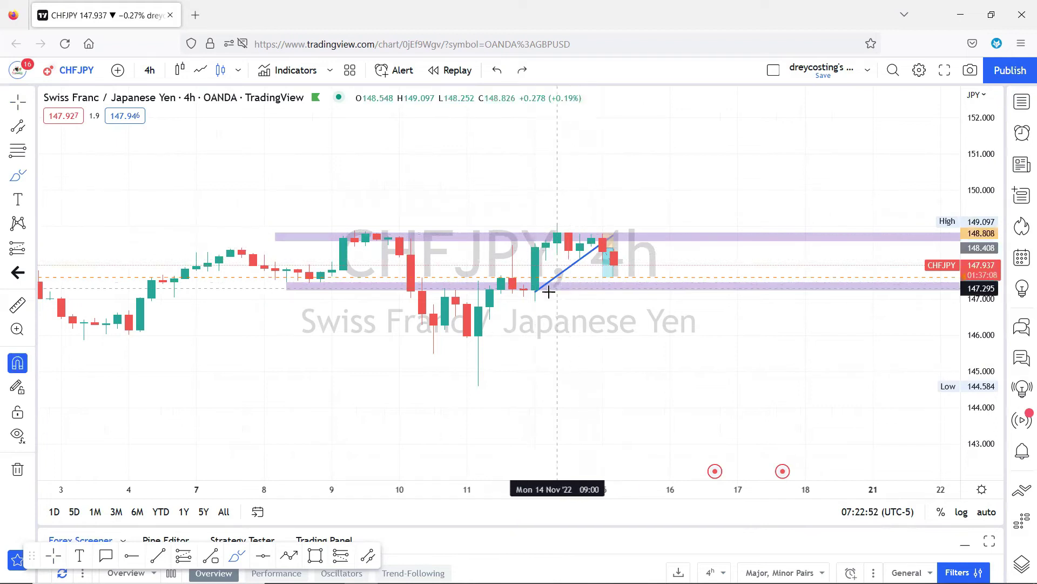
pyautogui.scroll(2, 364, 416)
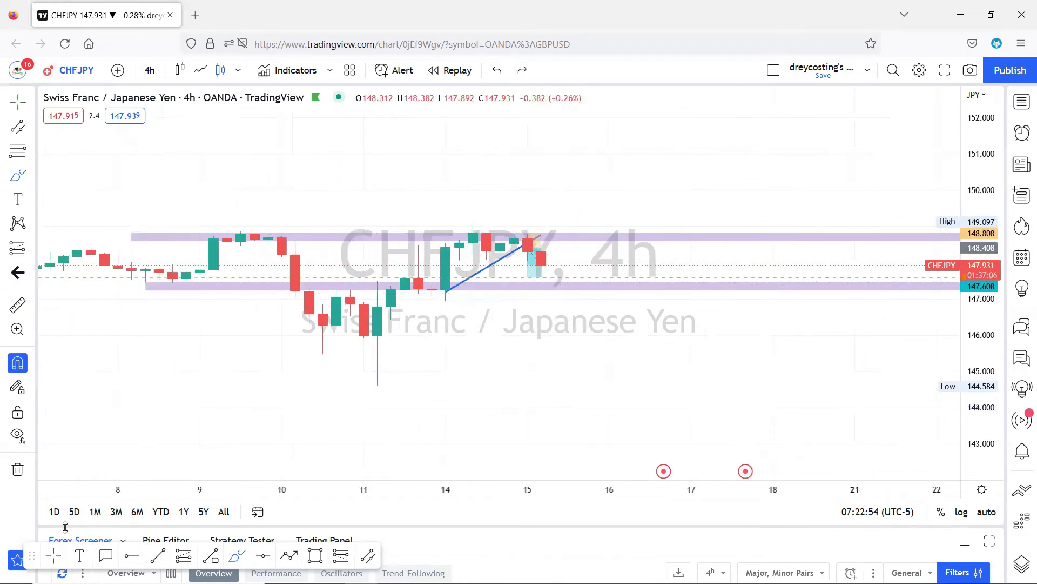
# Step: Switch the chart to the 1-hour interval (60) and enlarge the view around the trendline break and short position
pyautogui.click(47, 562)
pyautogui.write('60')
pyautogui.press('Return')
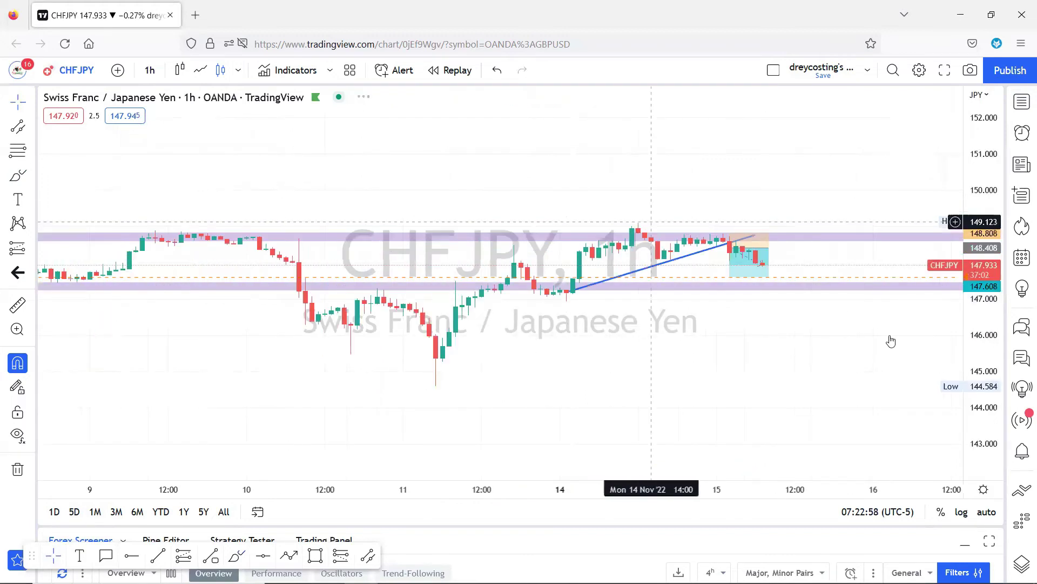
pyautogui.moveTo(984, 427); pyautogui.dragTo(939, 185)
pyautogui.scroll(1, 713, 225)
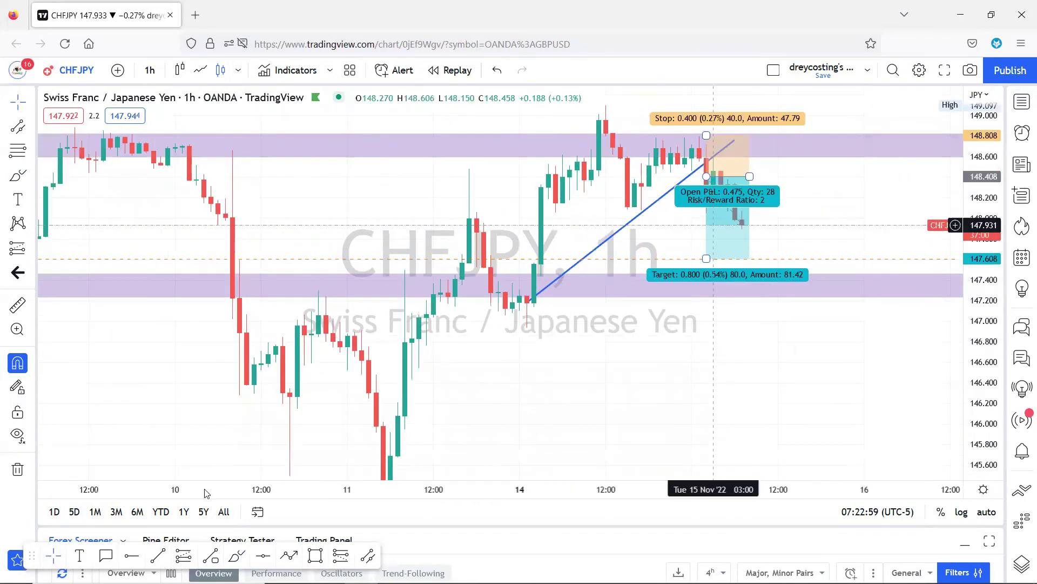
pyautogui.scroll(2, 205, 493)
# Step: Sketch brush strokes around the rising trendline, the breakdown and the short position to illustrate the trade, undoing the strokes
pyautogui.moveTo(327, 300)
pyautogui.mouseDown()
pyautogui.moveTo(588, 128)
pyautogui.moveTo(392, 253)
pyautogui.moveTo(491, 237)
pyautogui.mouseUp()
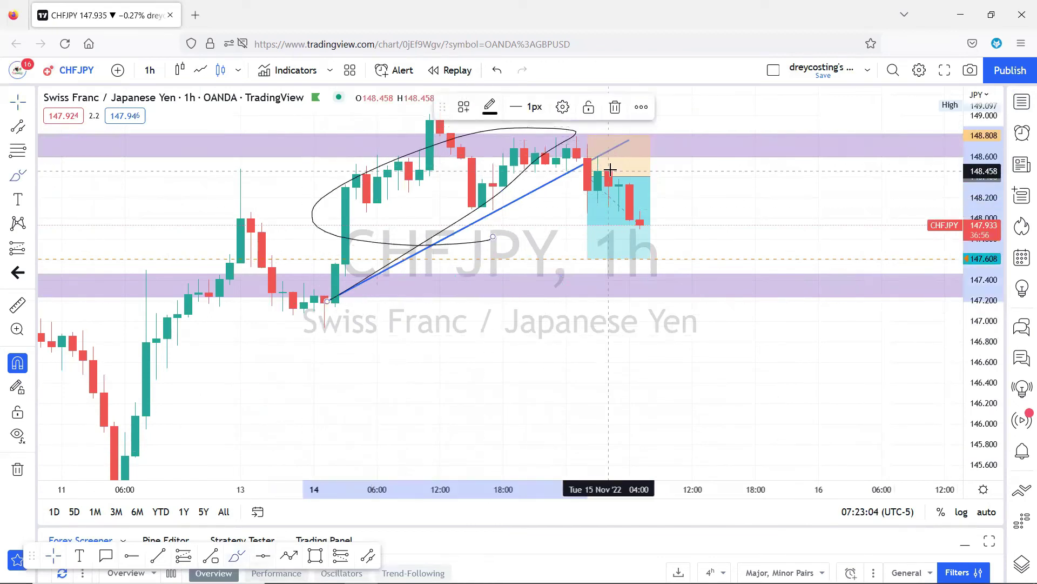
pyautogui.moveTo(609, 173); pyautogui.dragTo(639, 270)
pyautogui.hotkey('ctrl', 'z')
pyautogui.hotkey('ctrl', 'z')
pyautogui.moveTo(676, 173); pyautogui.dragTo(701, 267)
pyautogui.hotkey('ctrl', 'z')
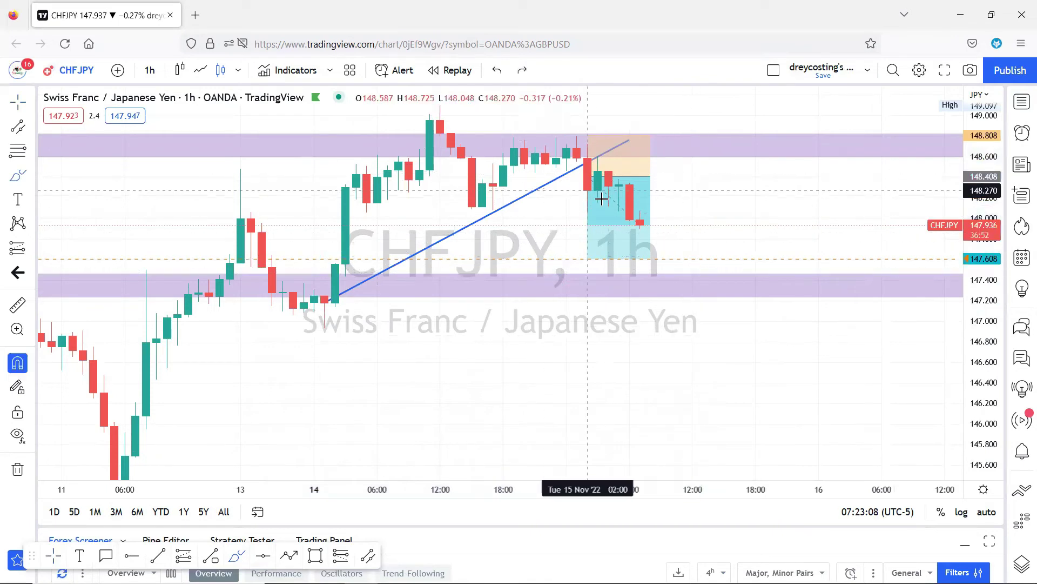
pyautogui.moveTo(656, 193); pyautogui.dragTo(806, 239)
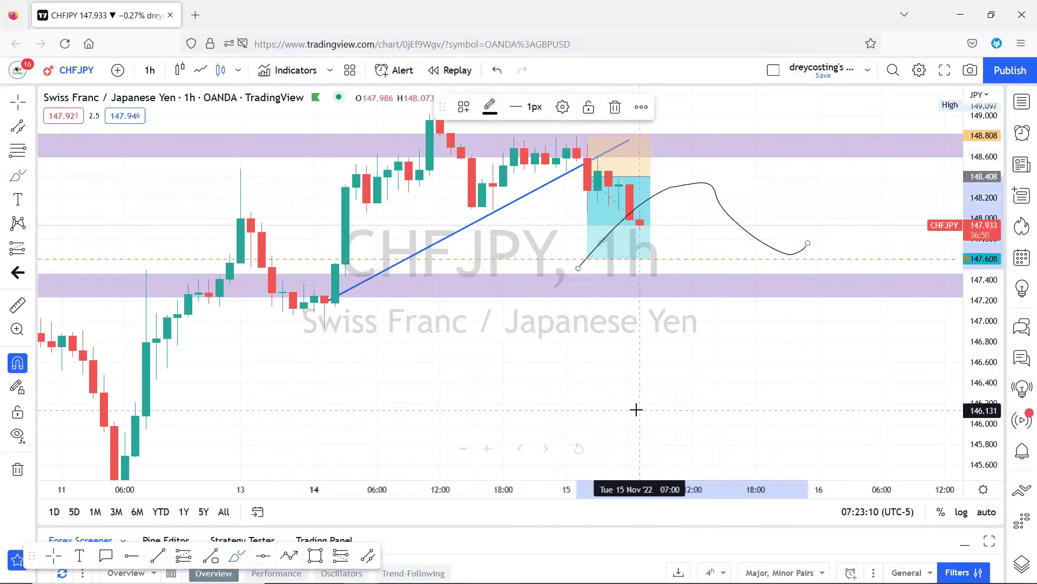
pyautogui.hotkey('ctrl', 'z')
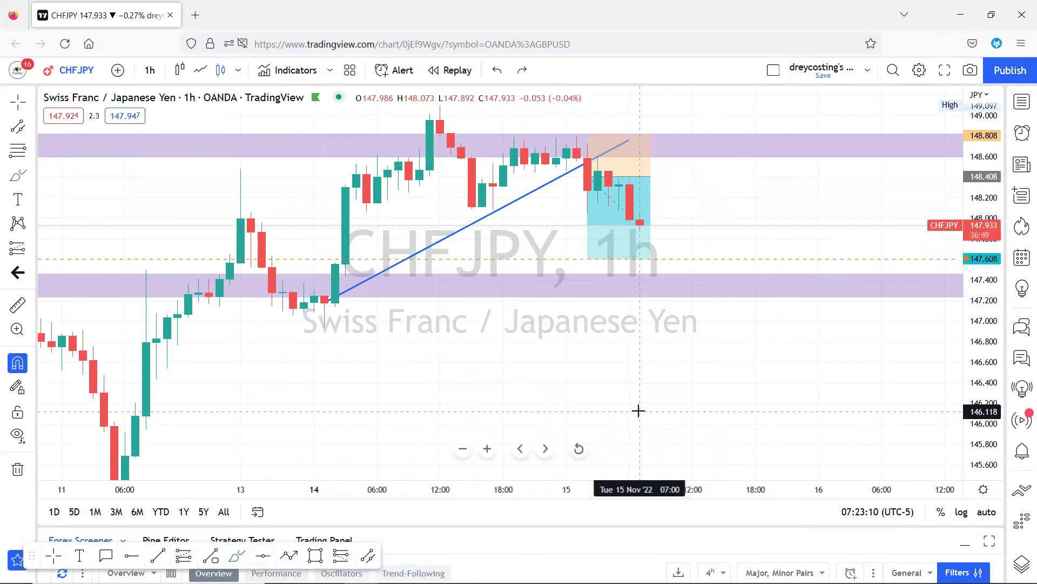
# Step: Switch the chart back to GBPUSD from the Green list and frame the descending trendline with the whole long position
pyautogui.click(1021, 102)
pyautogui.click(881, 151)
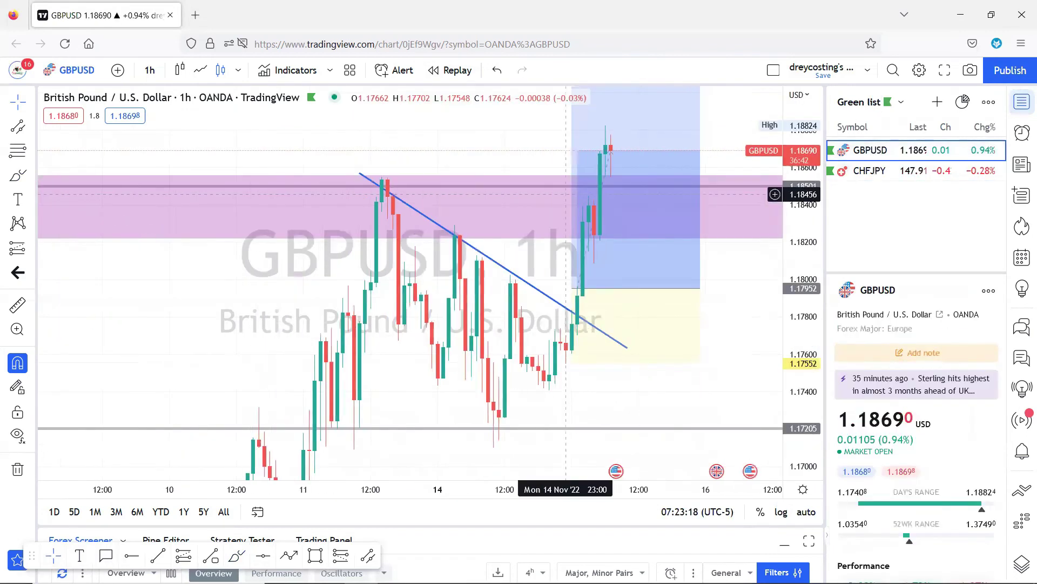
pyautogui.click(1021, 102)
pyautogui.scroll(-3, 644, 157)
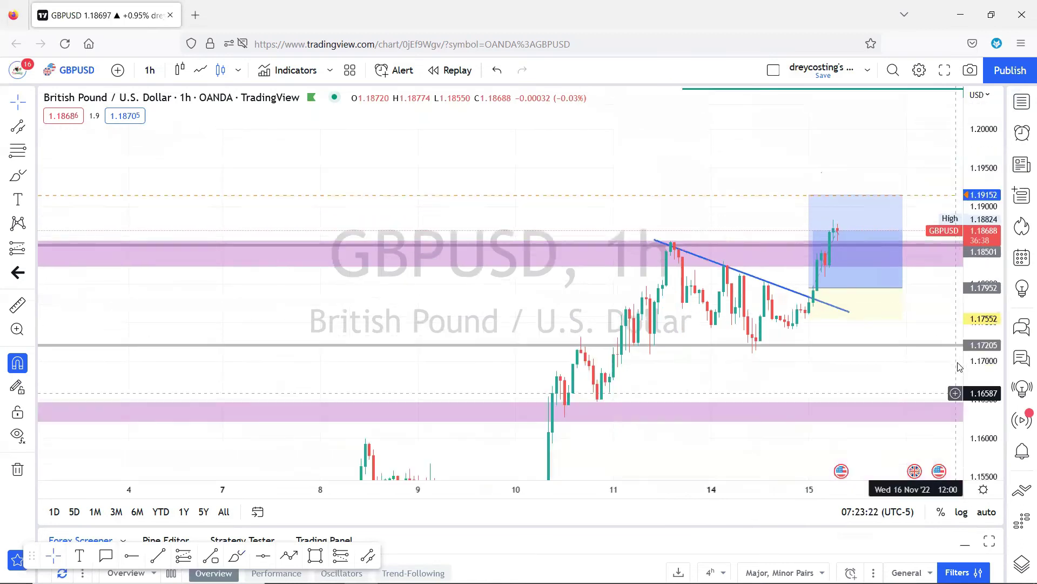
pyautogui.moveTo(544, 317); pyautogui.dragTo(301, 360)
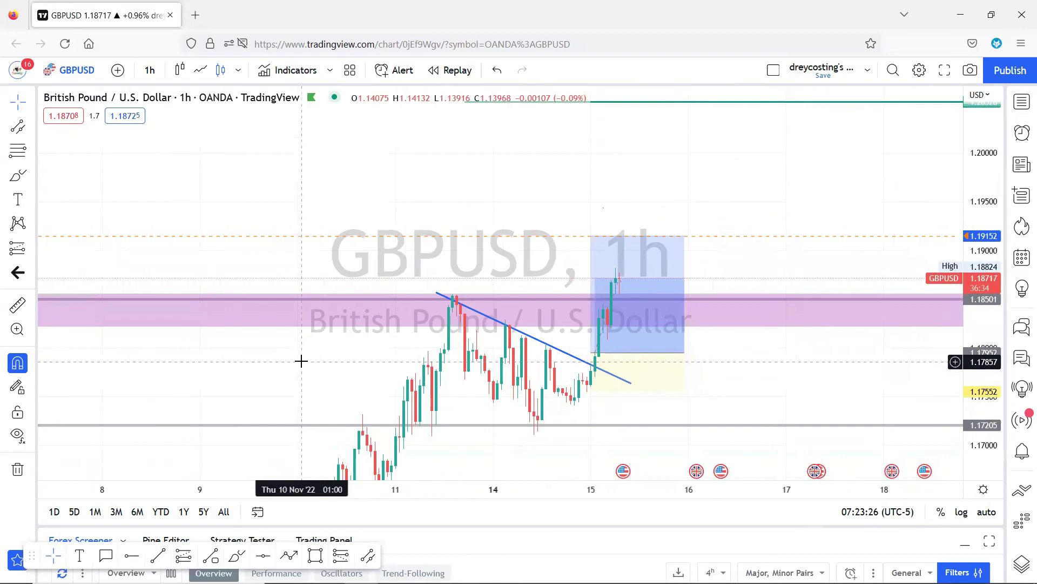